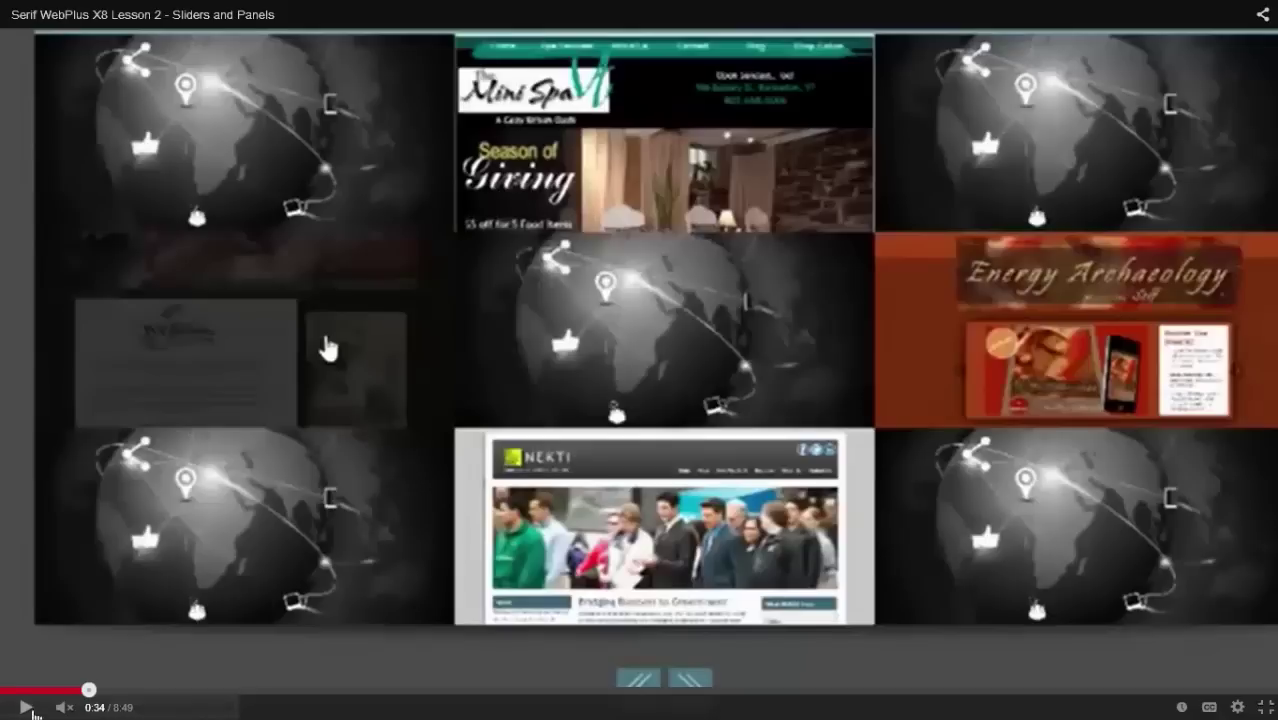
- Resume playback of the Serif WebPlus X8 Lesson 2 - Sliders and Panels video
{"action": "left_click", "coordinate": [26, 707]}
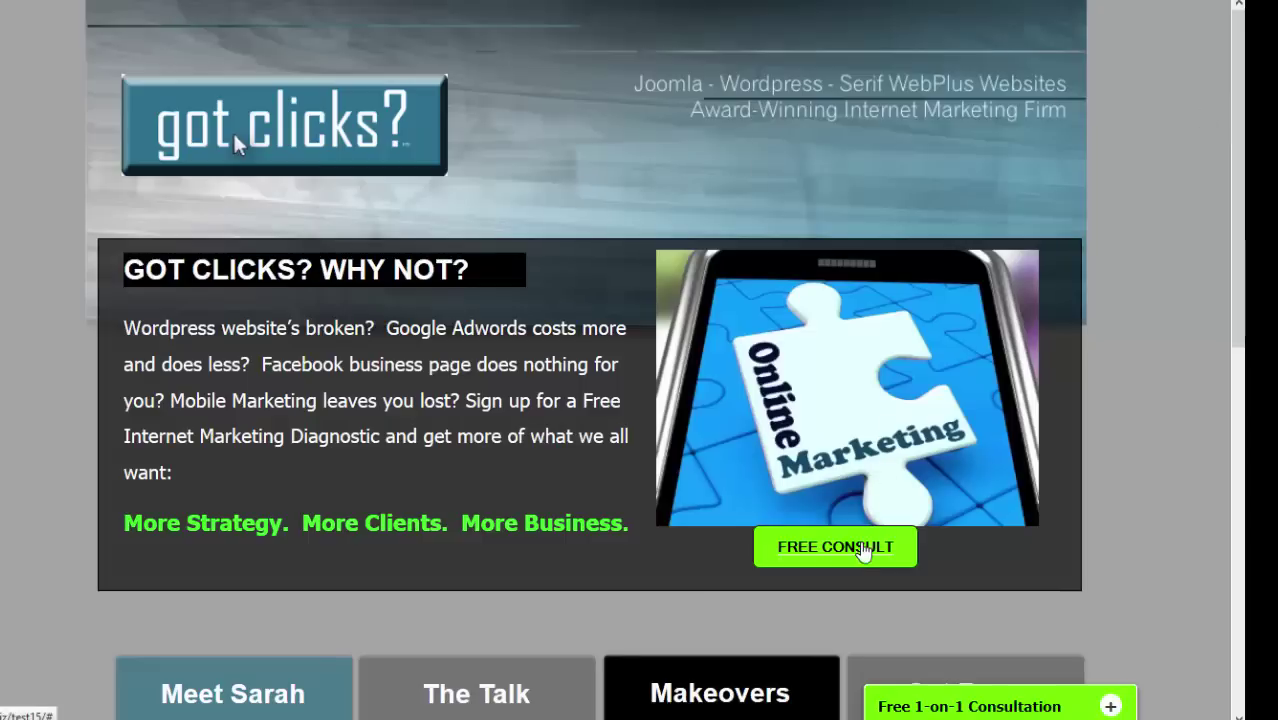
- Play the Rebranding Tootsies to MiniSpa video in its lightbox, dismiss the ad, then close it
{"action": "left_click_drag", "start_coordinate": [1240, 163], "coordinate": [1232, 398]}
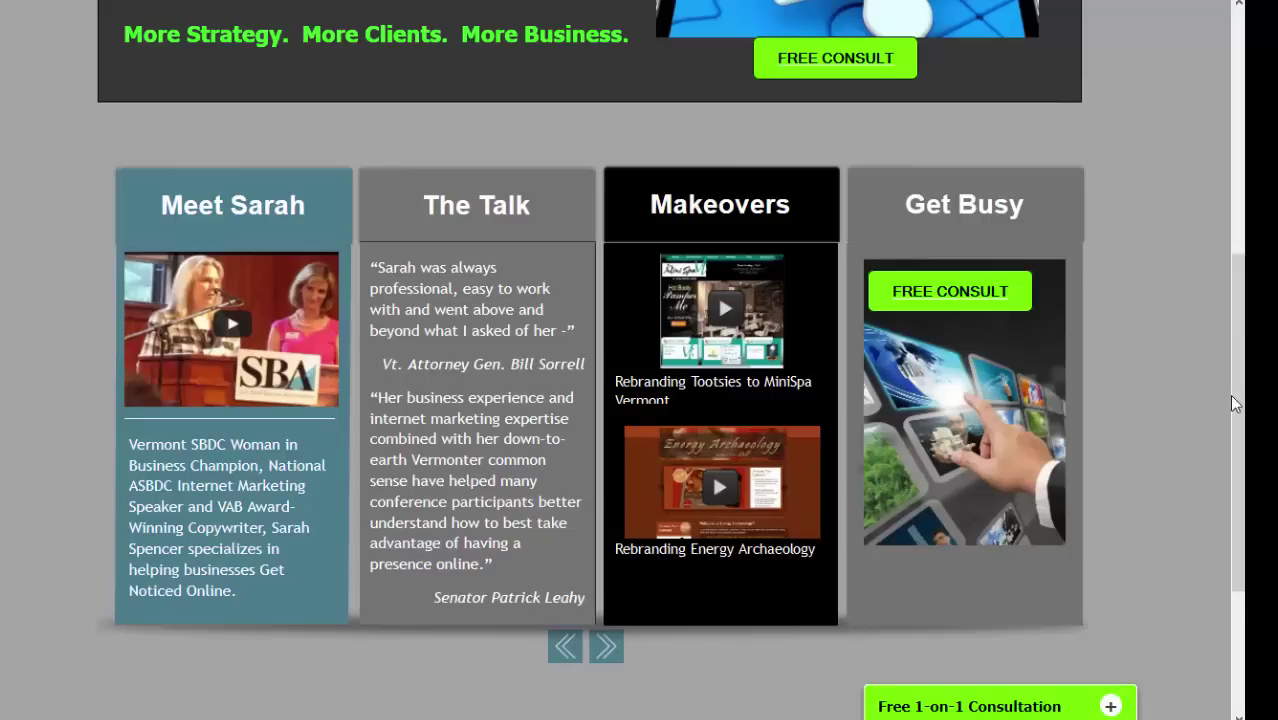
{"action": "left_click", "coordinate": [727, 313]}
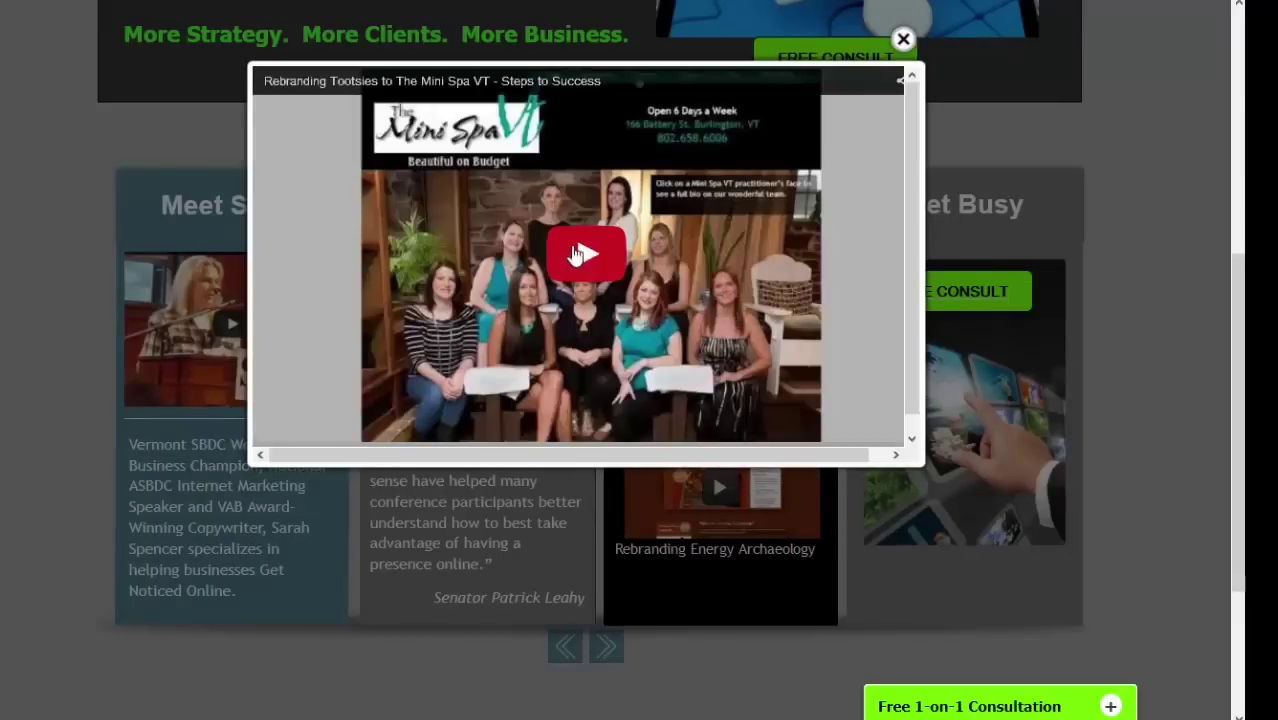
{"action": "left_click", "coordinate": [585, 253]}
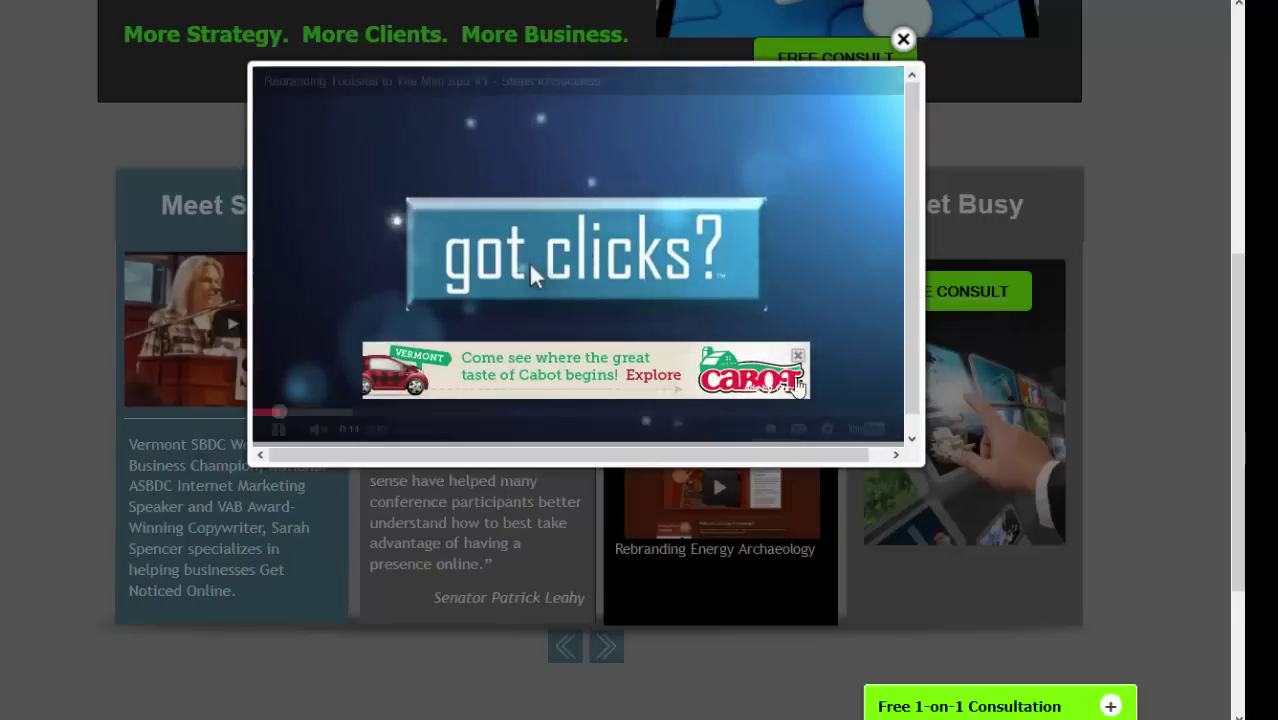
{"action": "left_click", "coordinate": [799, 354]}
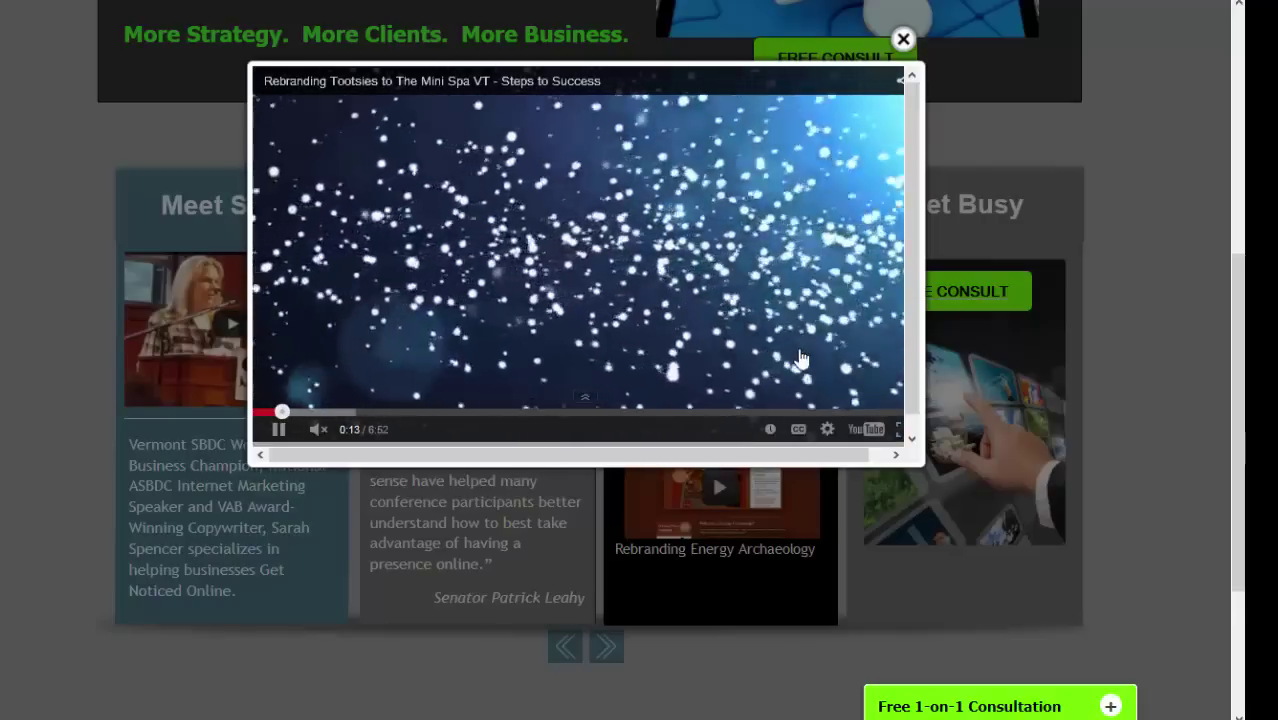
{"action": "left_click", "coordinate": [903, 40]}
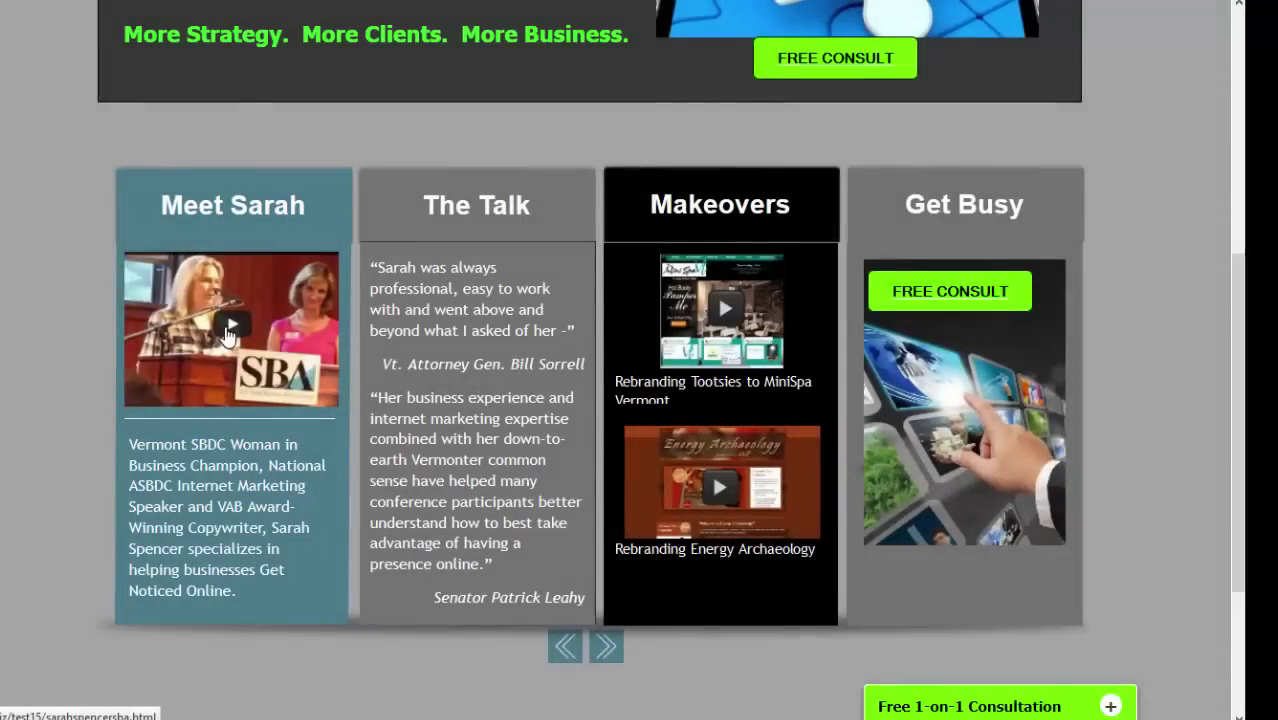
{"action": "left_click", "coordinate": [228, 337]}
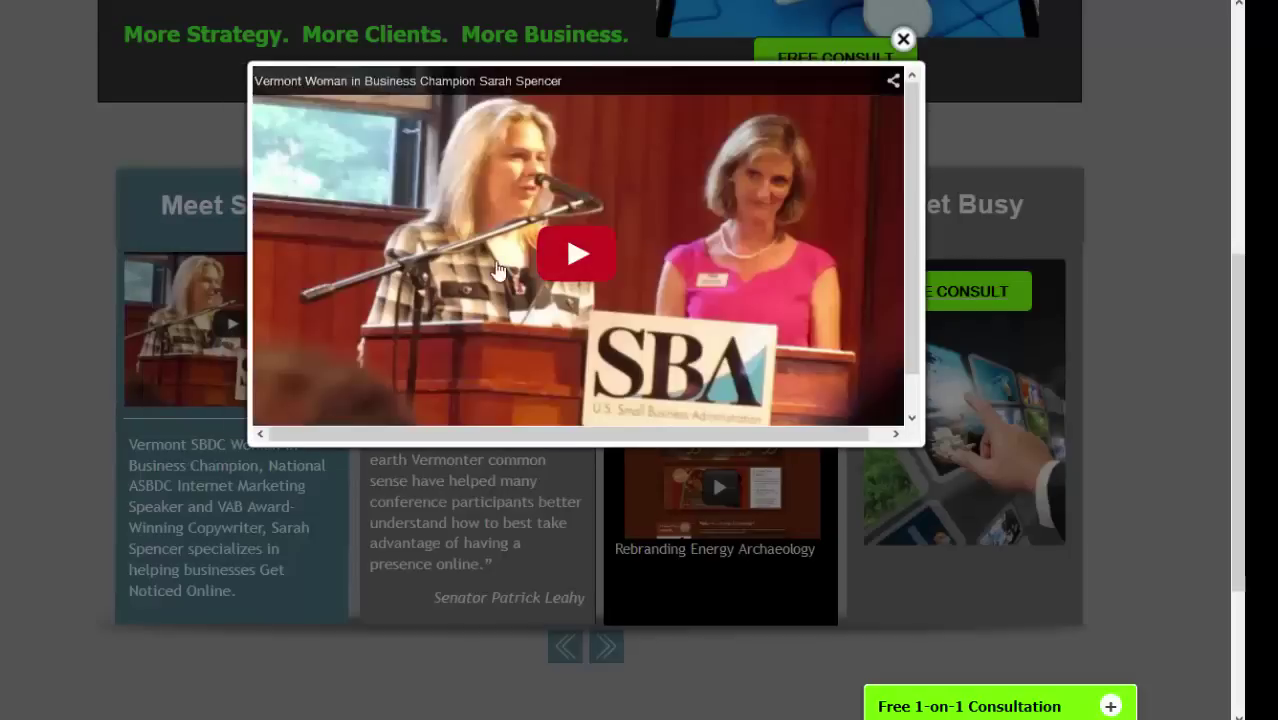
{"action": "left_click", "coordinate": [560, 268]}
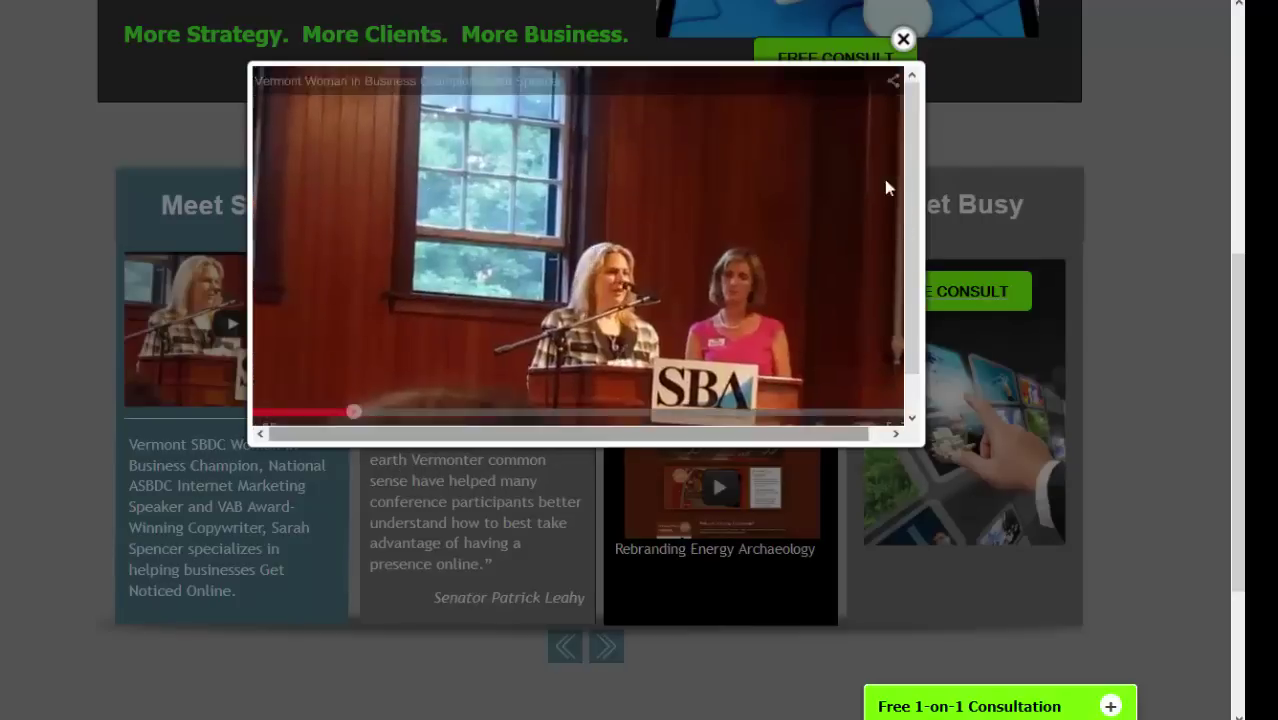
{"action": "left_click", "coordinate": [903, 40]}
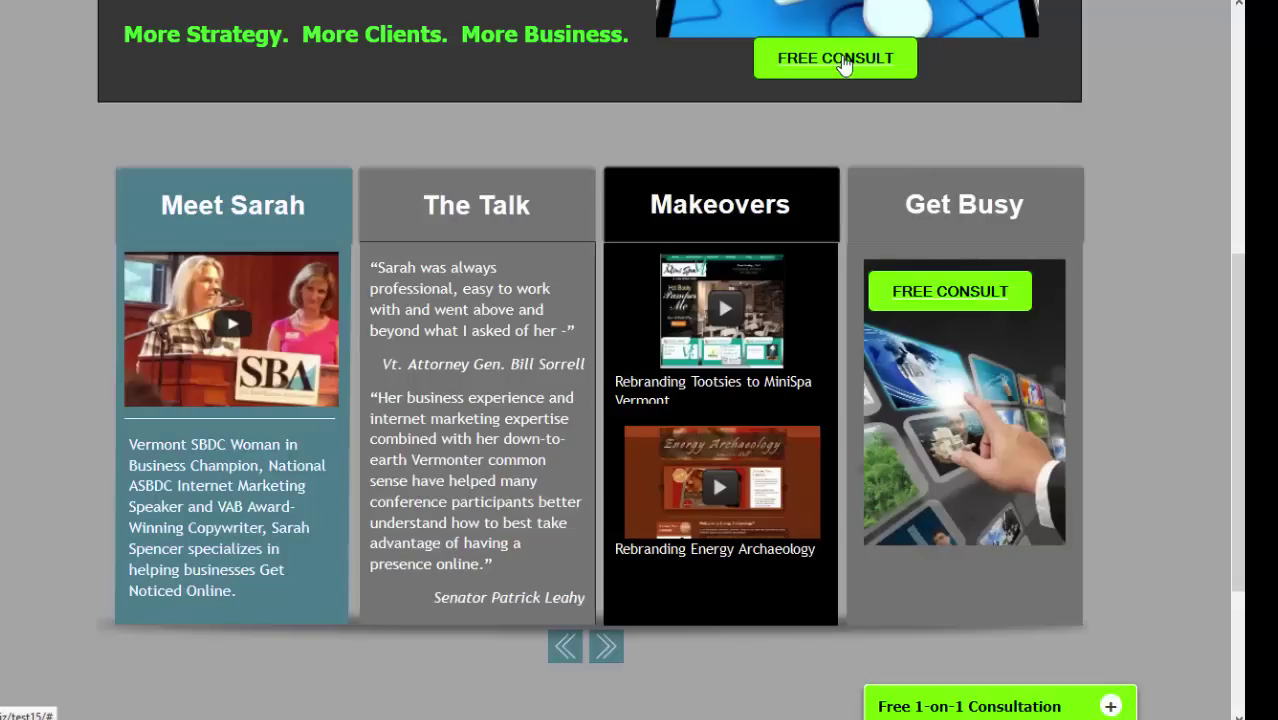
{"action": "left_click", "coordinate": [1110, 708]}
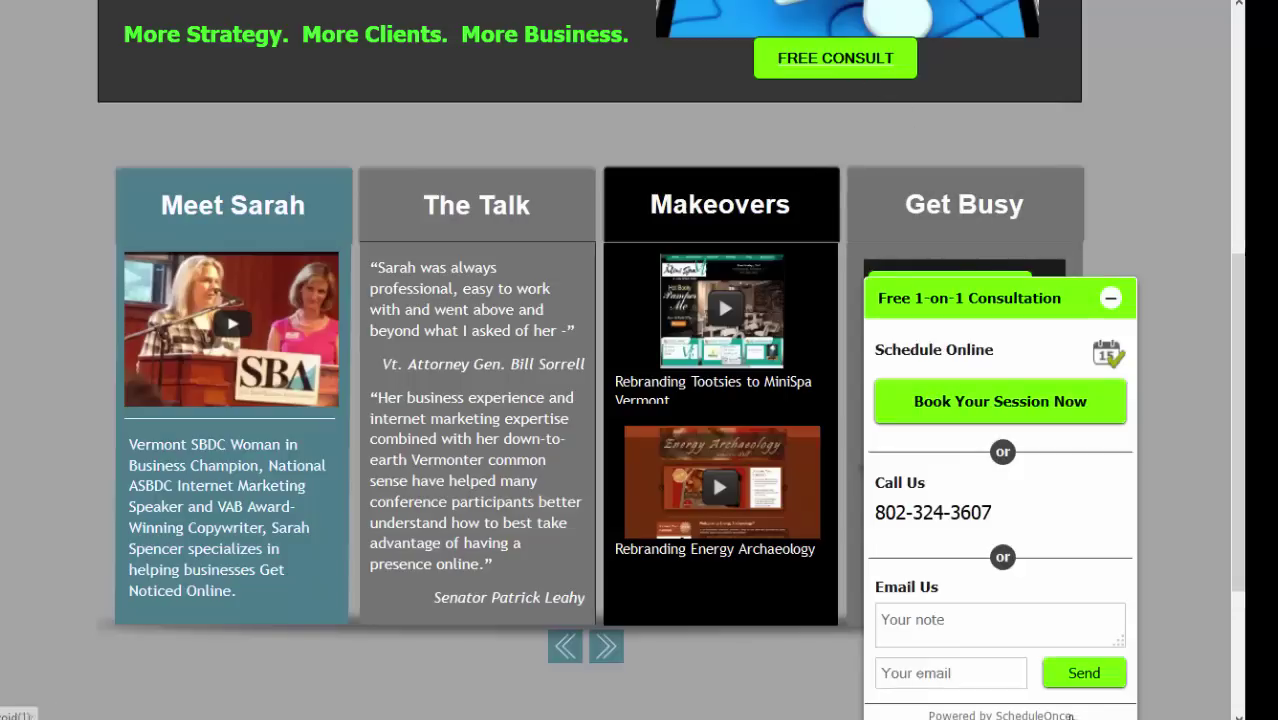
{"action": "left_click", "coordinate": [1112, 300]}
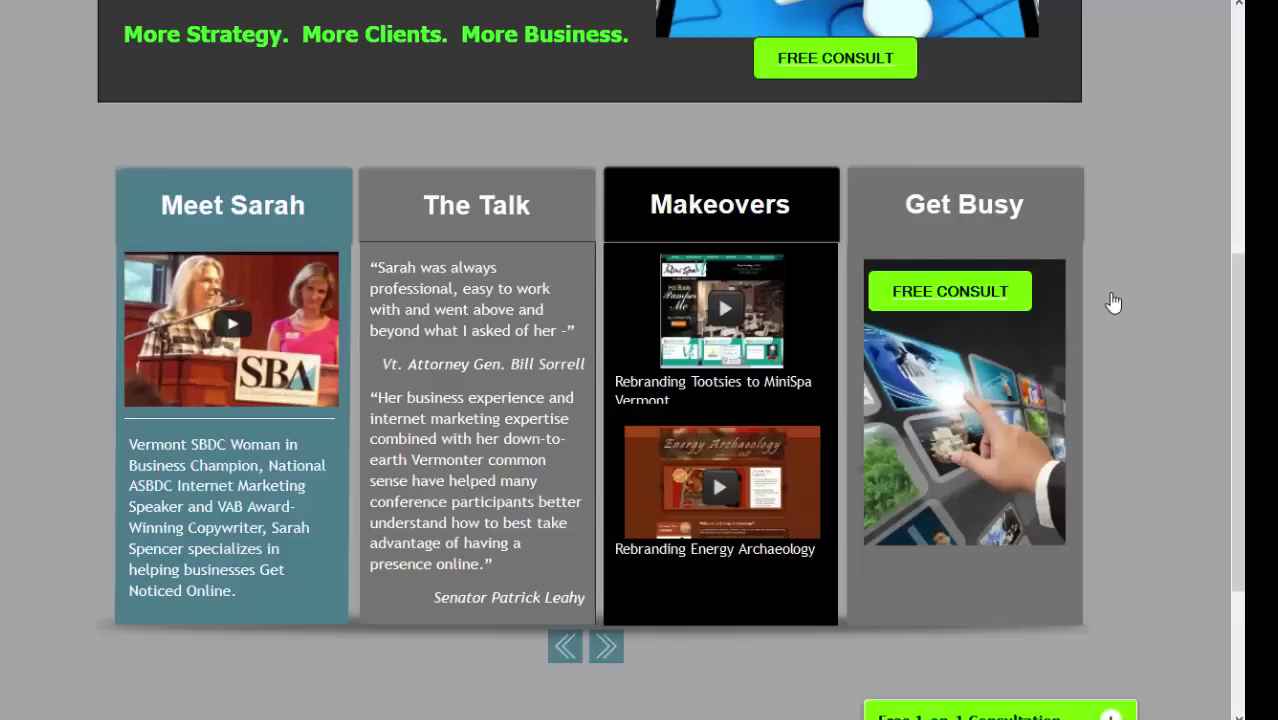
{"action": "mouse_move", "coordinate": [1240, 343]}
{"action": "left_mouse_down"}
{"action": "mouse_move", "coordinate": [1227, 235]}
{"action": "mouse_move", "coordinate": [1230, 358]}
{"action": "left_mouse_up"}
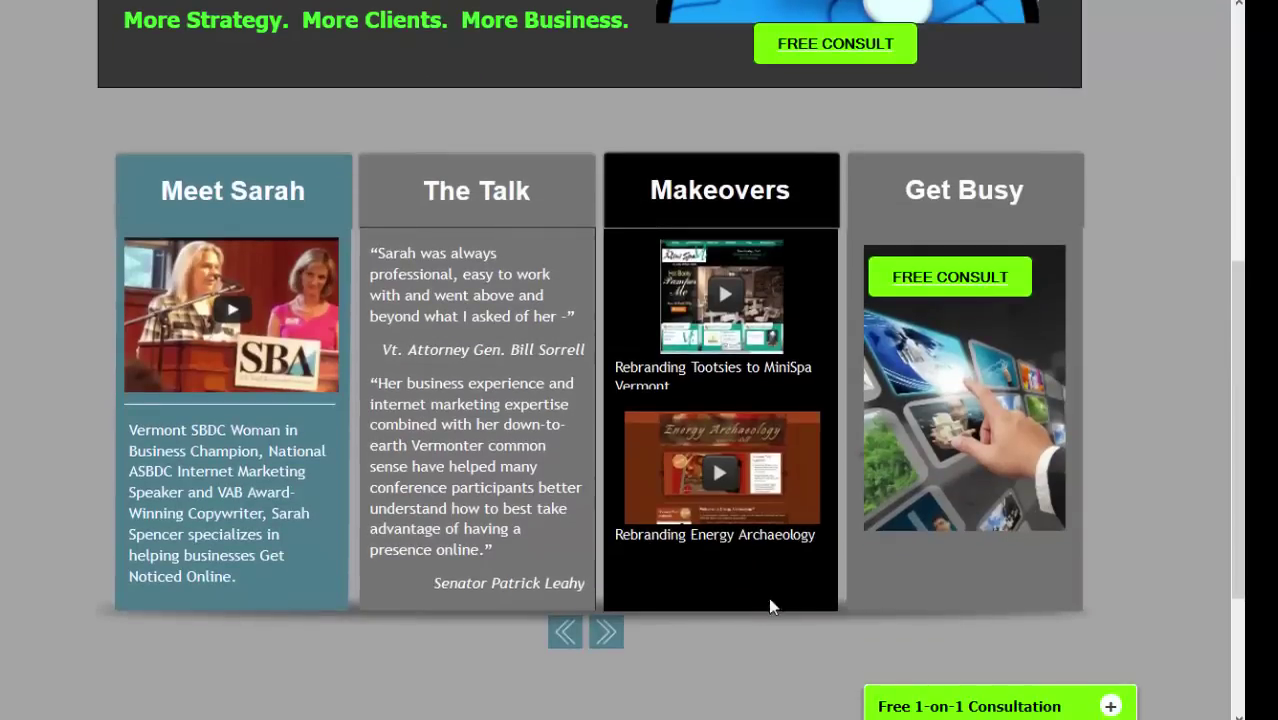
- Advance the slider two slides to the Get Clients, Get Noticed, Get Business panels
{"action": "left_click", "coordinate": [605, 638]}
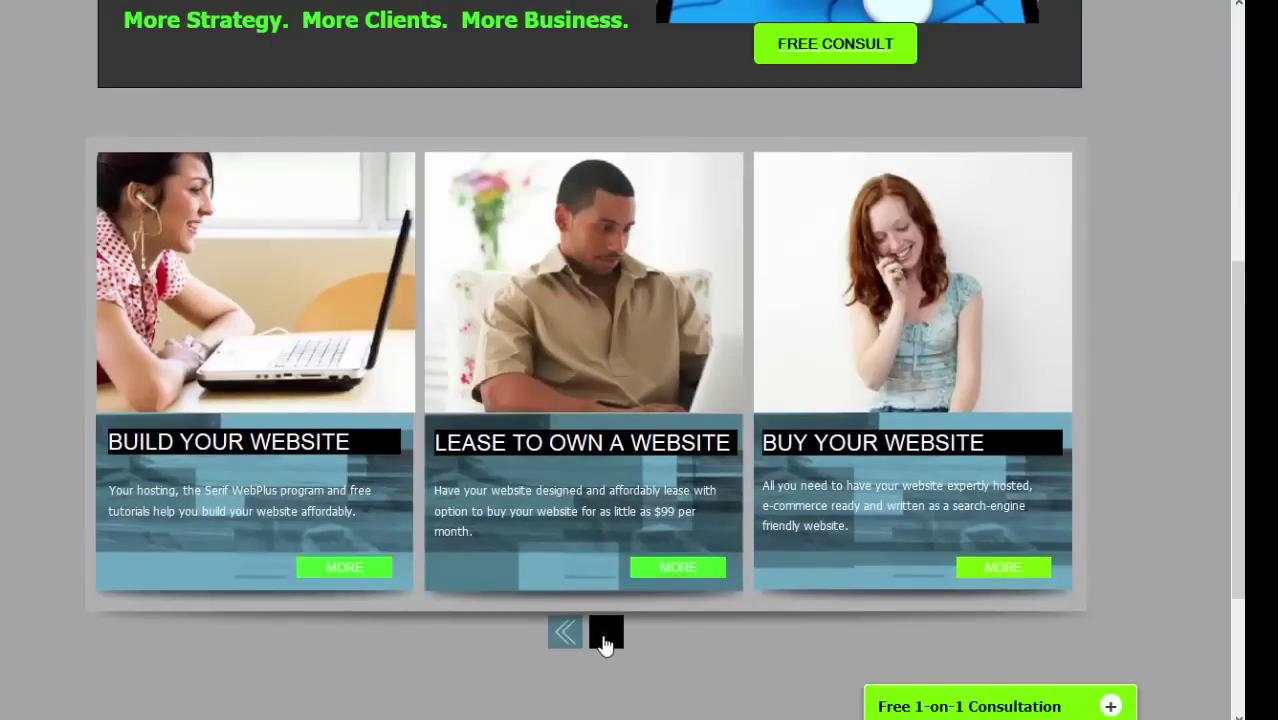
{"action": "left_click", "coordinate": [605, 638]}
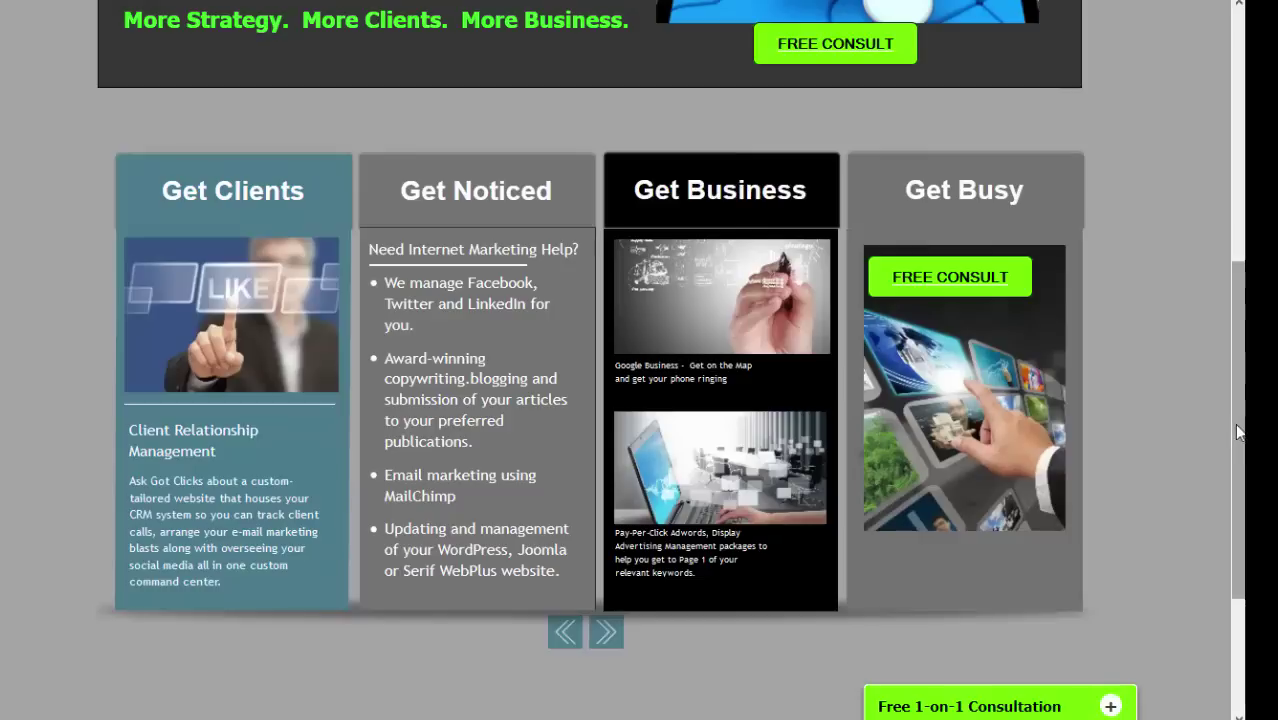
{"action": "left_click_drag", "start_coordinate": [1237, 403], "coordinate": [1222, 143]}
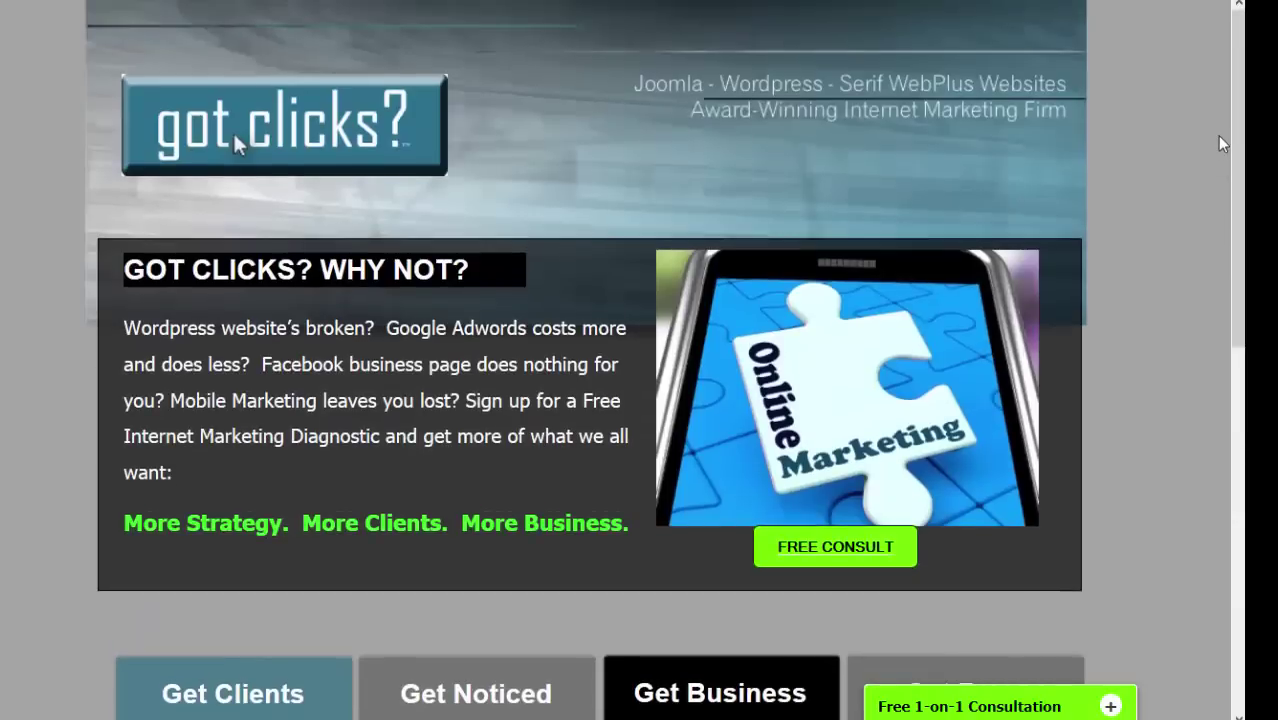
{"action": "left_click_drag", "start_coordinate": [1237, 142], "coordinate": [1228, 432]}
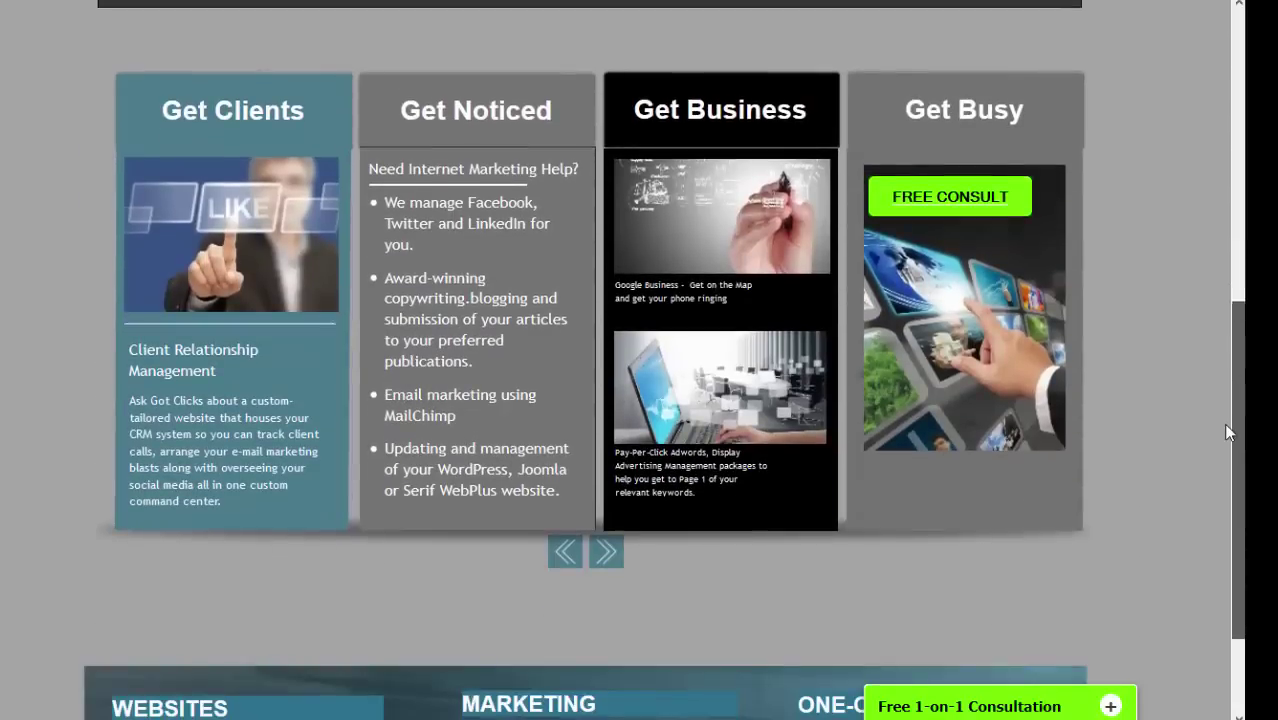
- Move the slider back two slides to Meet Sarah, then open and close its video lightbox
{"action": "left_click", "coordinate": [560, 563]}
{"action": "left_click", "coordinate": [560, 565]}
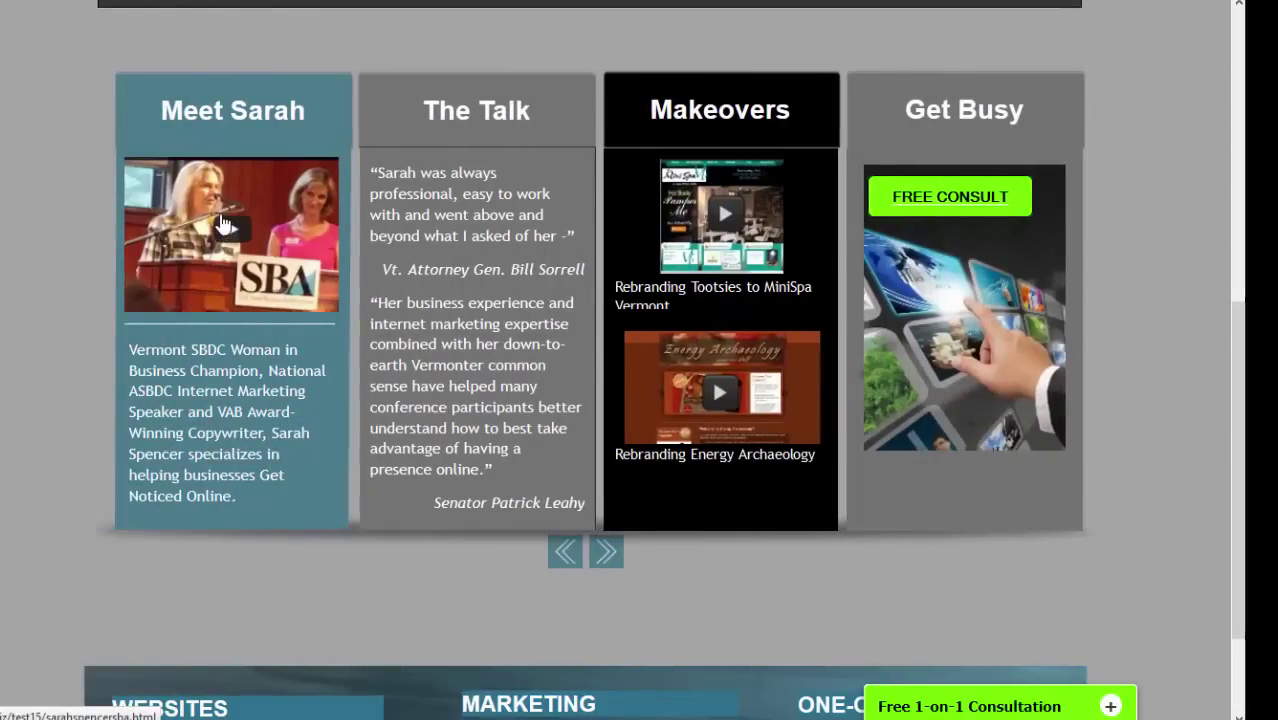
{"action": "left_click", "coordinate": [238, 231]}
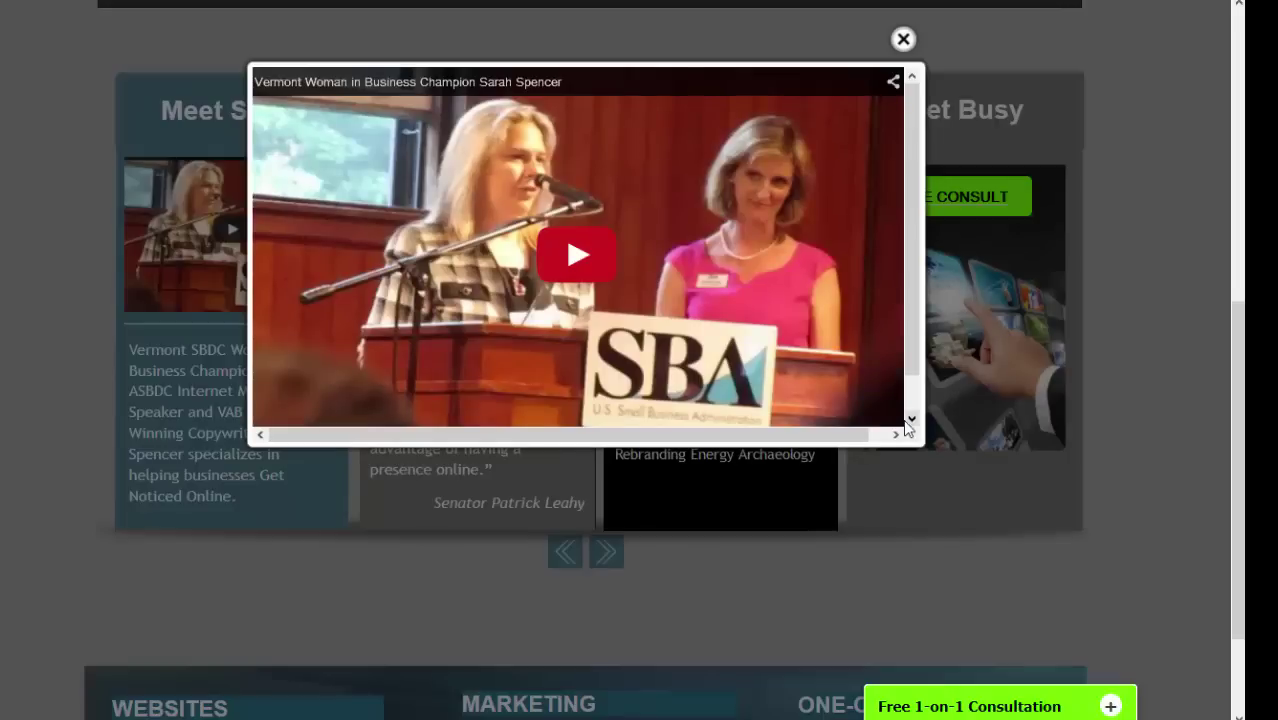
{"action": "left_click", "coordinate": [903, 40]}
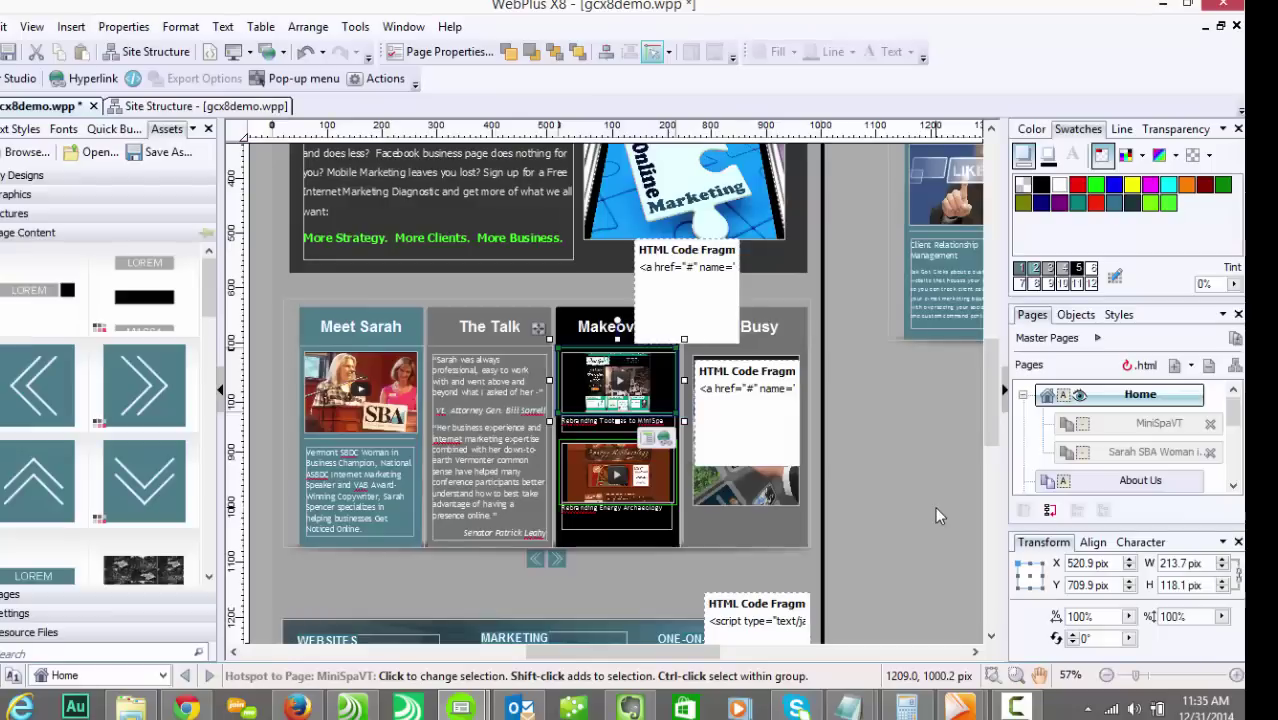
- Select the Meet Sarah picture and check that its hyperlink targets the Sarah SBA page
{"action": "left_click", "coordinate": [368, 390]}
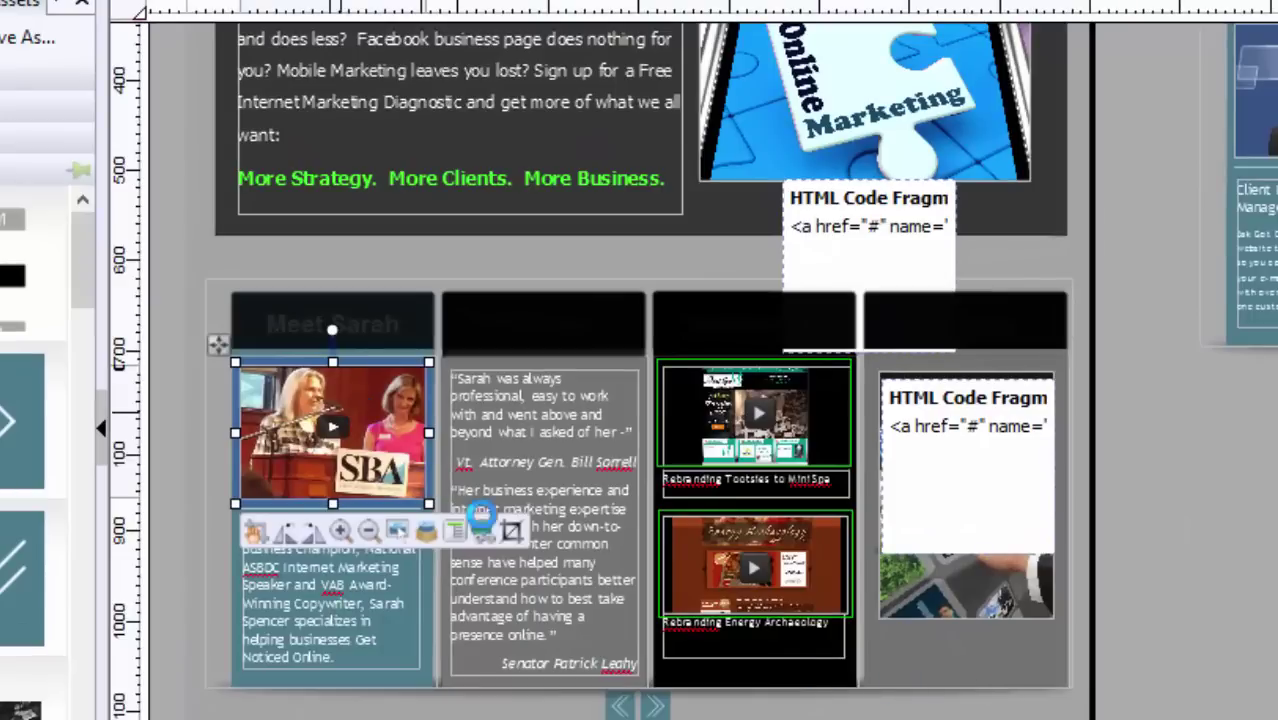
{"action": "mouse_move", "coordinate": [483, 552]}
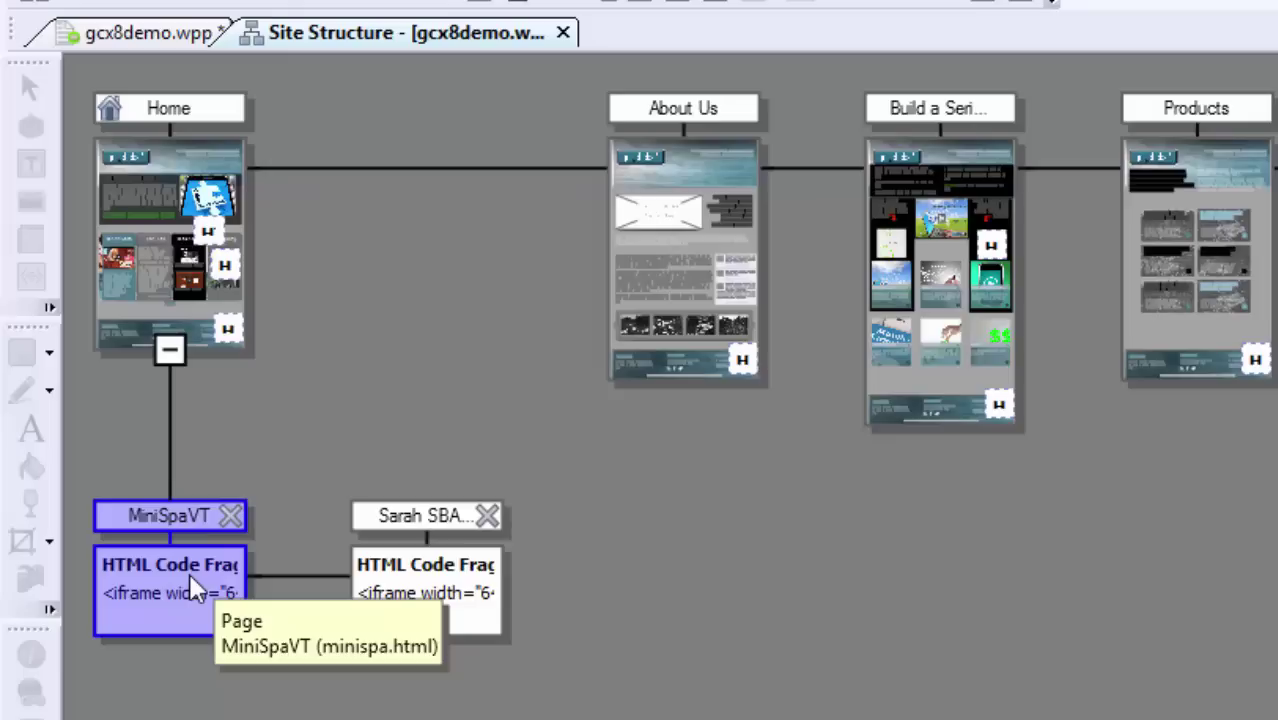
- Review the MiniSpaVT page's properties, then open the business speech video page for editing
{"action": "left_click", "coordinate": [189, 573]}
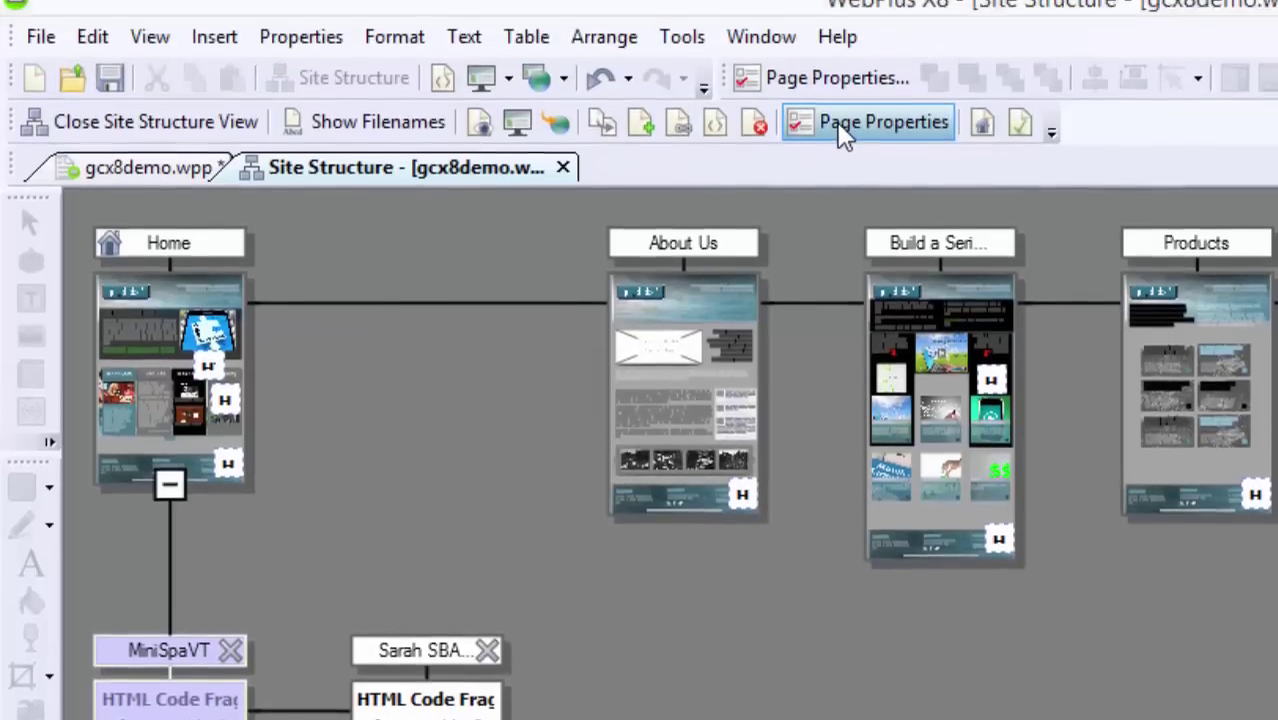
{"action": "left_click", "coordinate": [842, 40]}
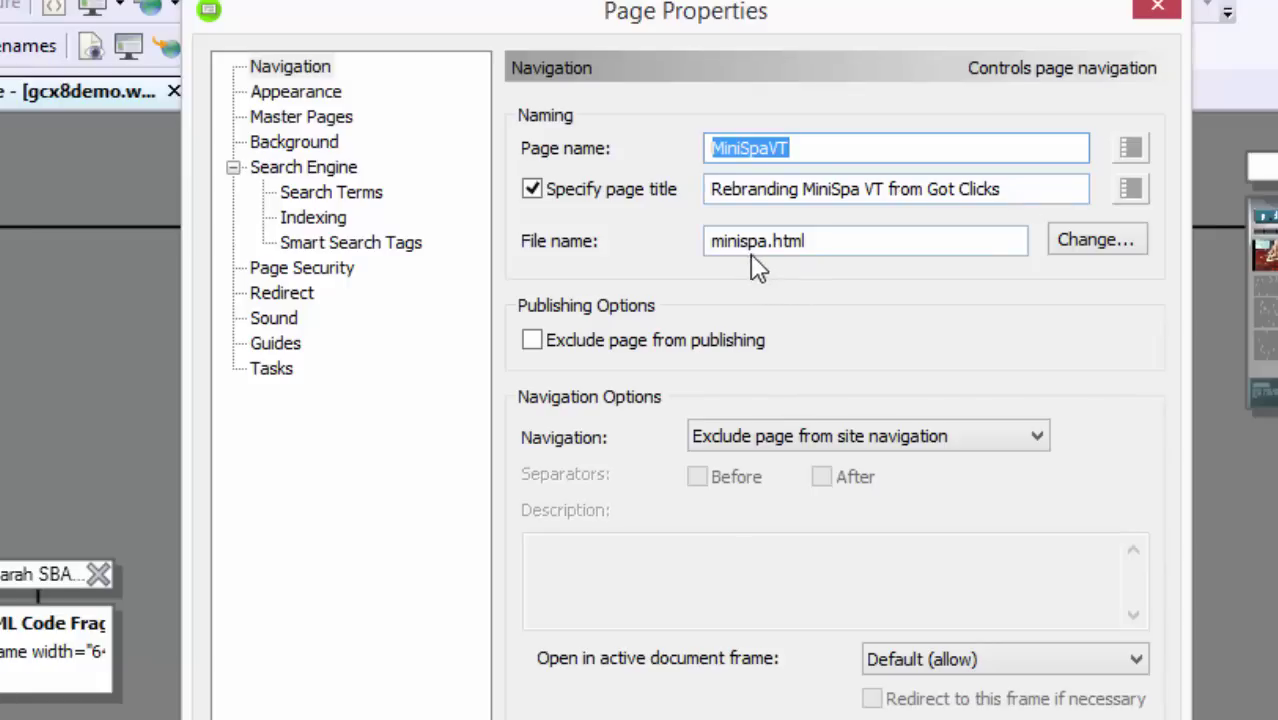
{"action": "left_click", "coordinate": [315, 92]}
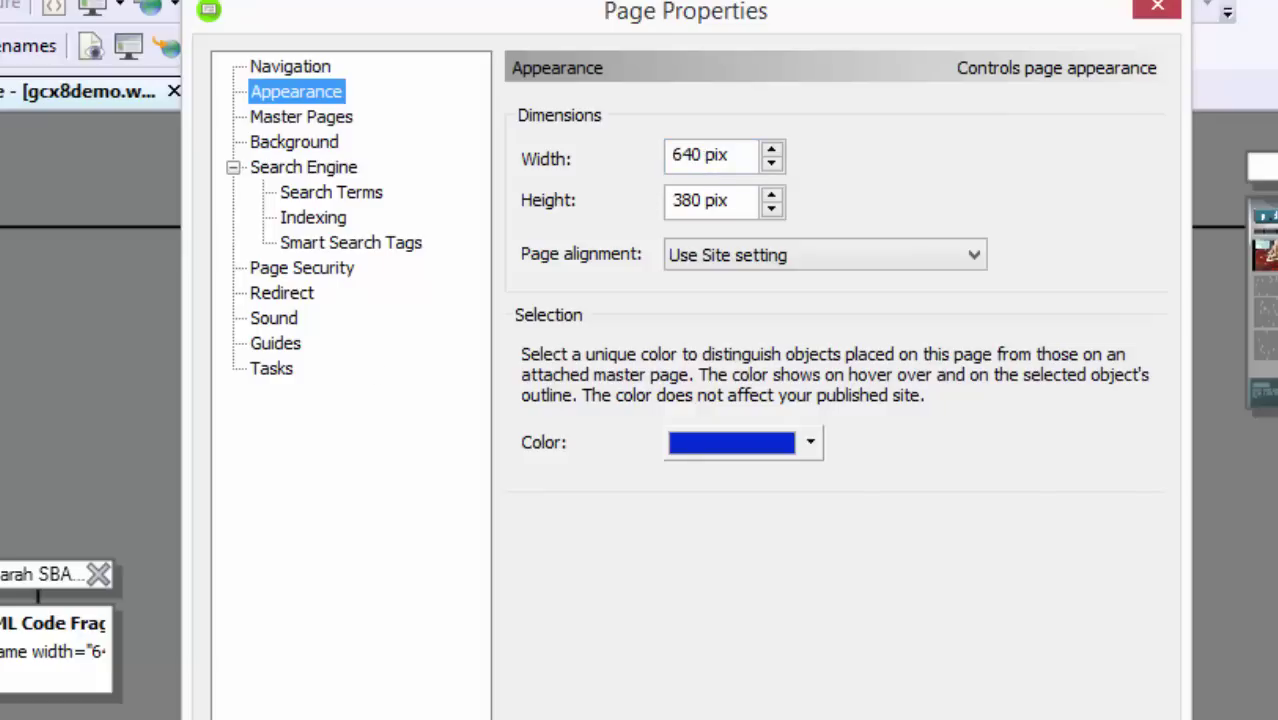
{"action": "key", "text": "Return"}
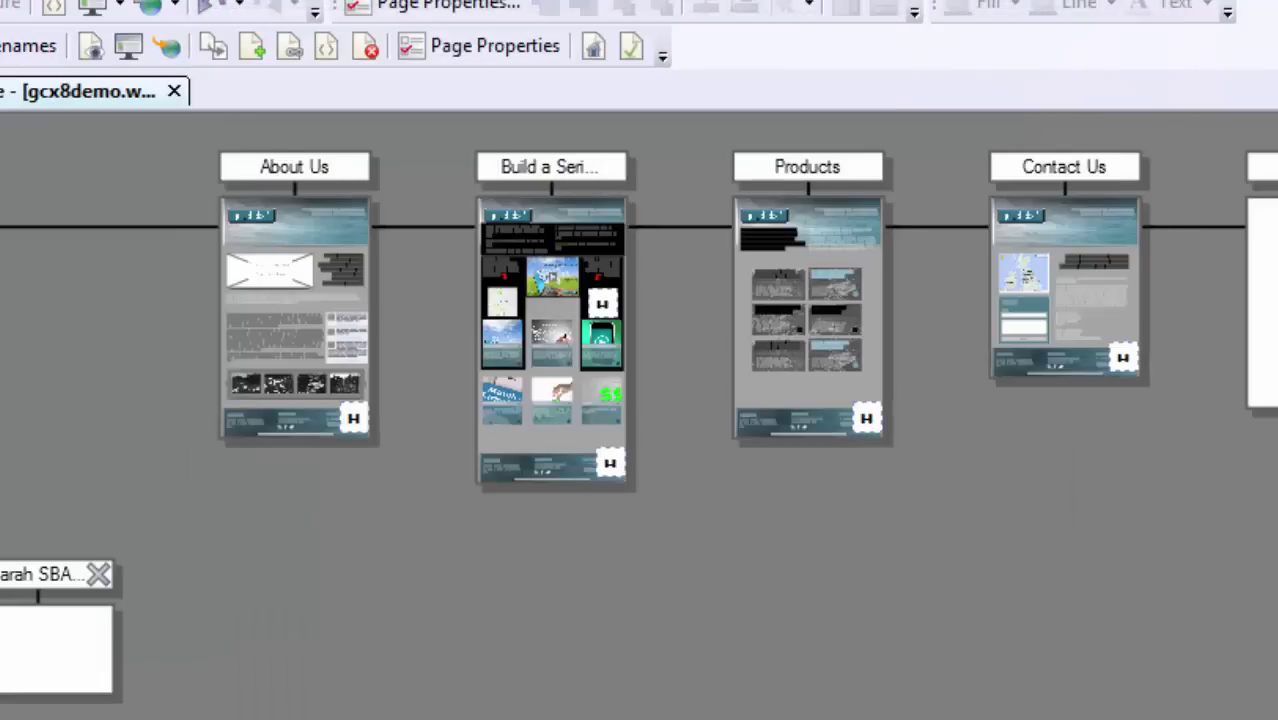
{"action": "double_click", "coordinate": [55, 650]}
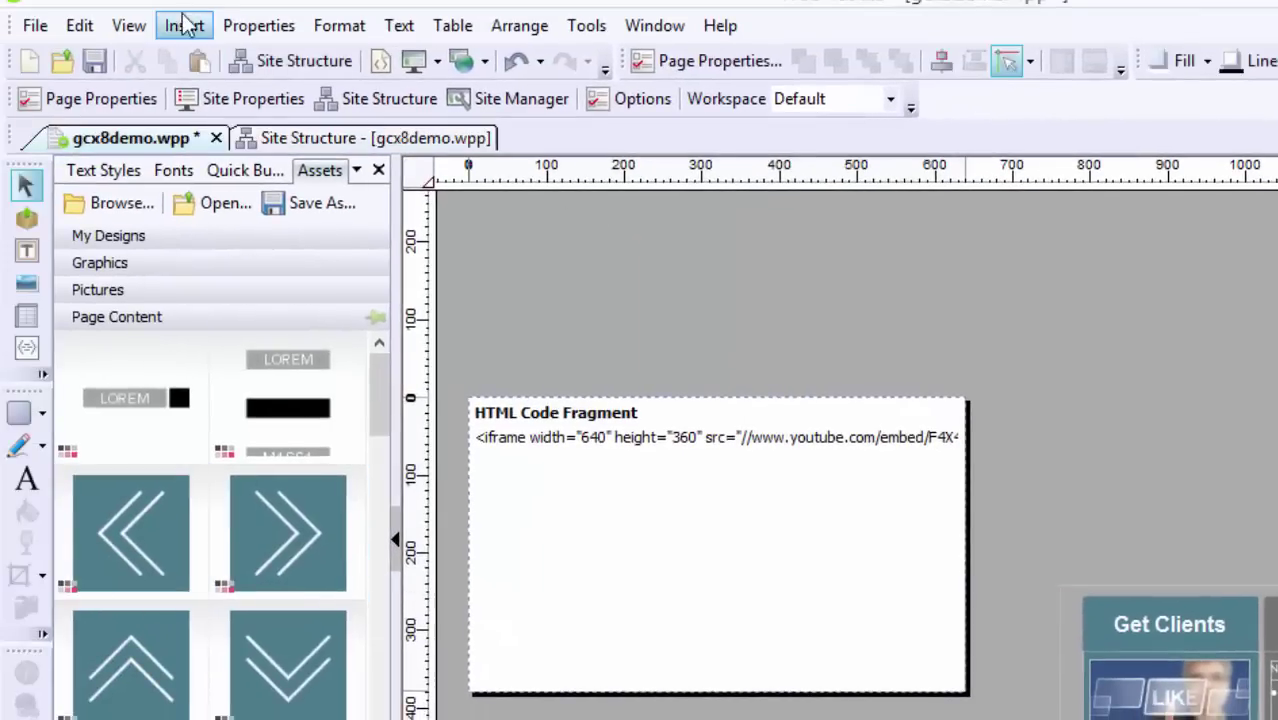
{"action": "left_click", "coordinate": [187, 30]}
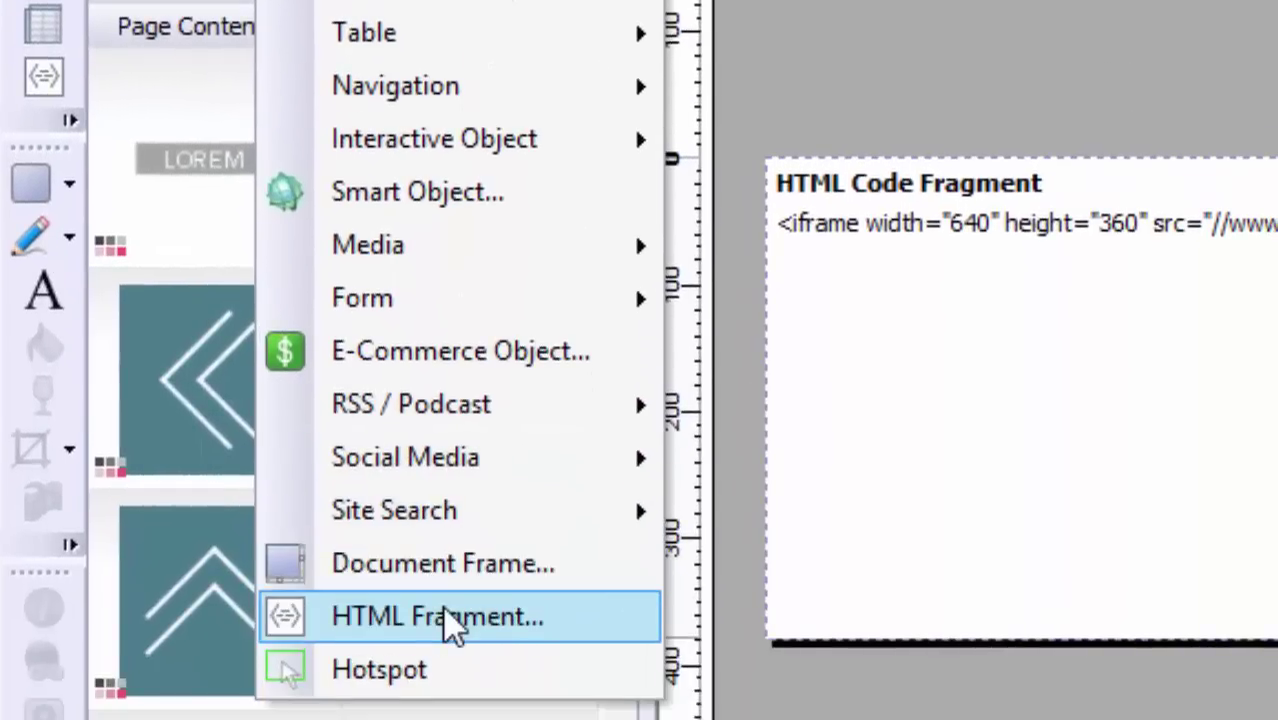
{"action": "left_click", "coordinate": [442, 620]}
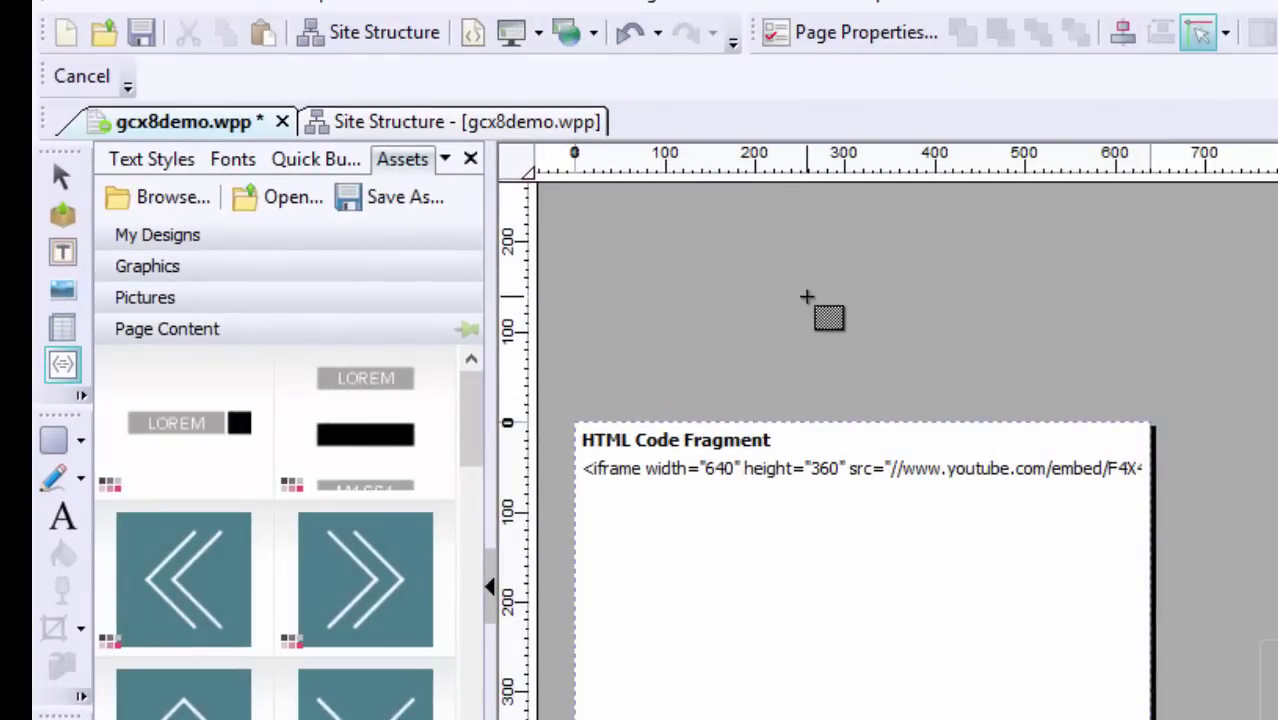
{"action": "left_click", "coordinate": [807, 294]}
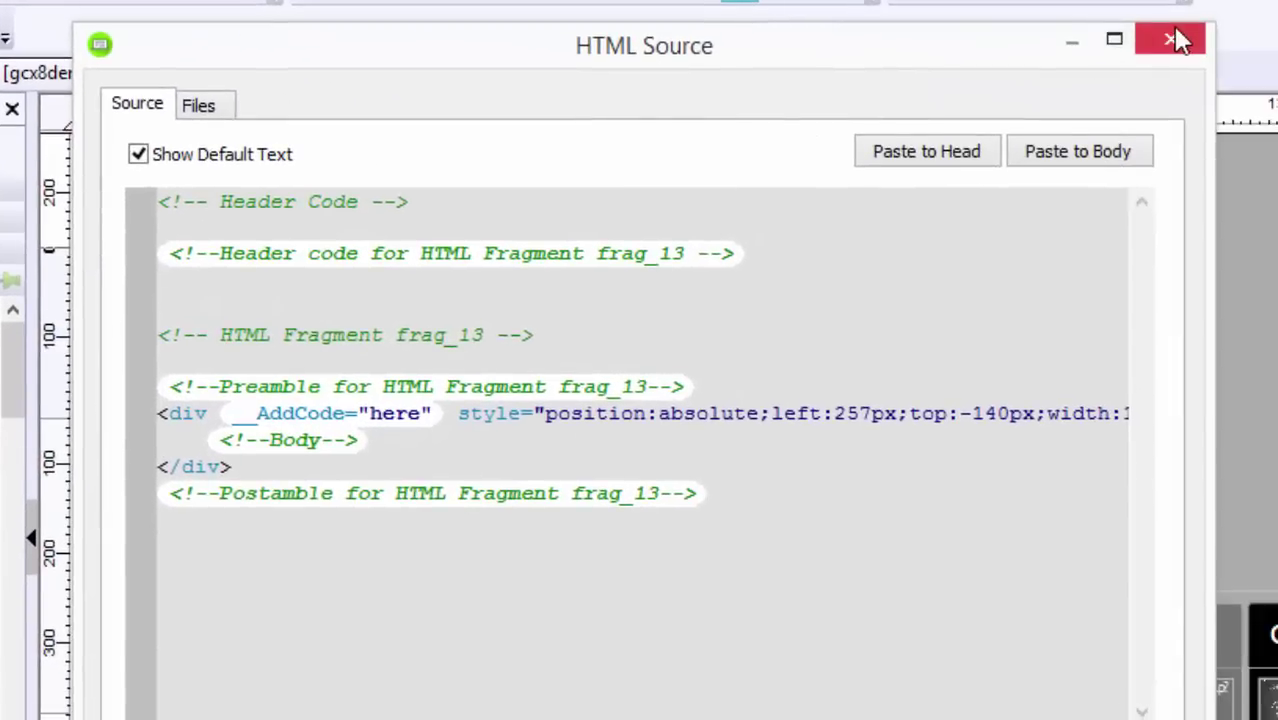
{"action": "left_click", "coordinate": [1262, 50]}
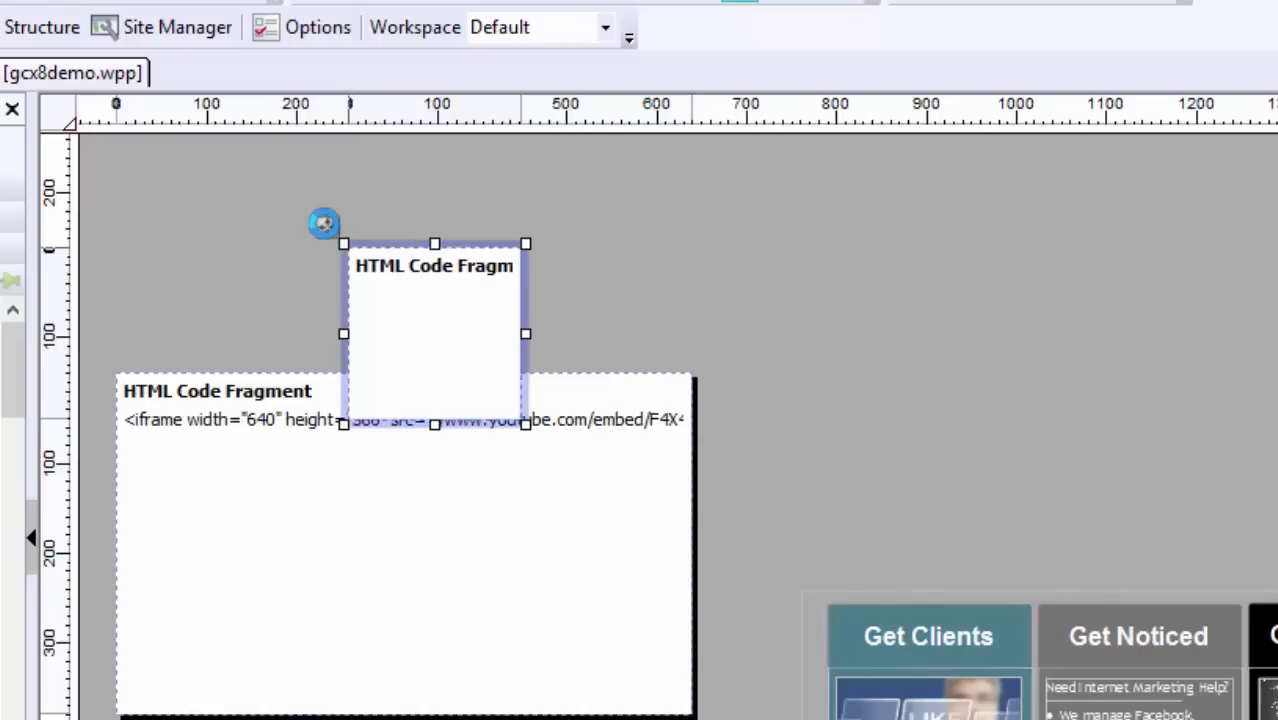
{"action": "key", "text": "Delete"}
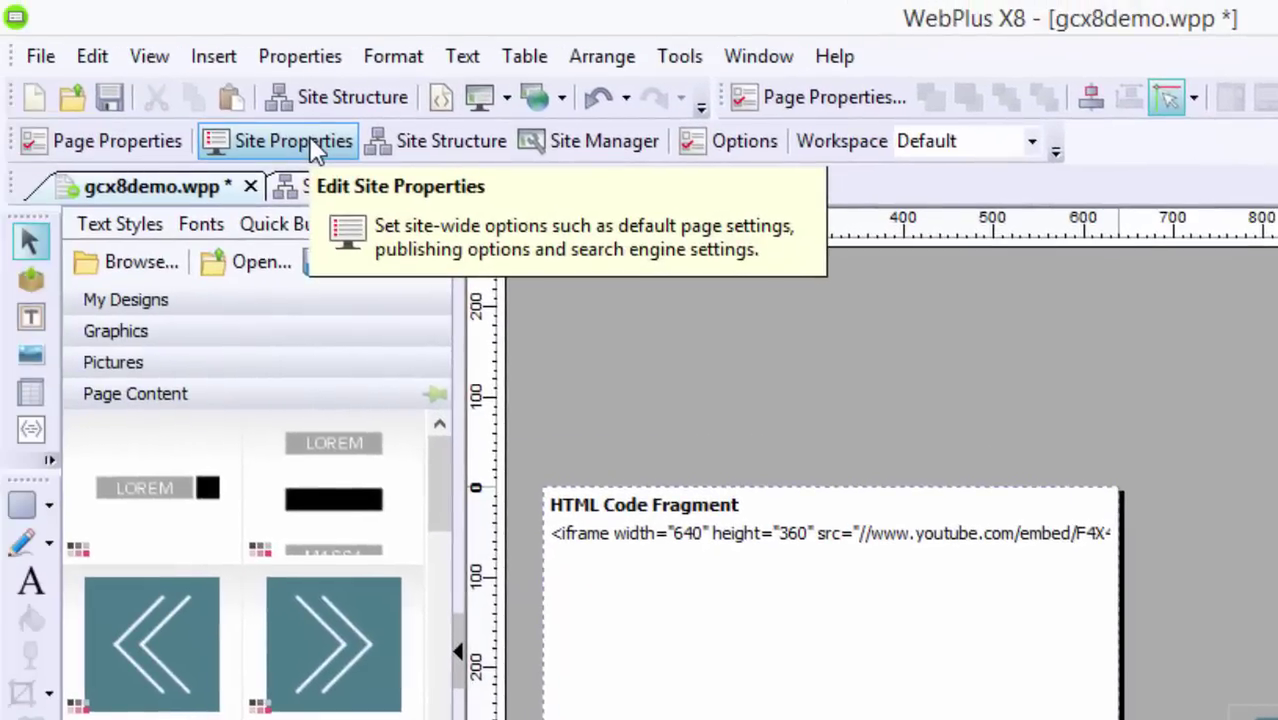
{"action": "left_click", "coordinate": [314, 148]}
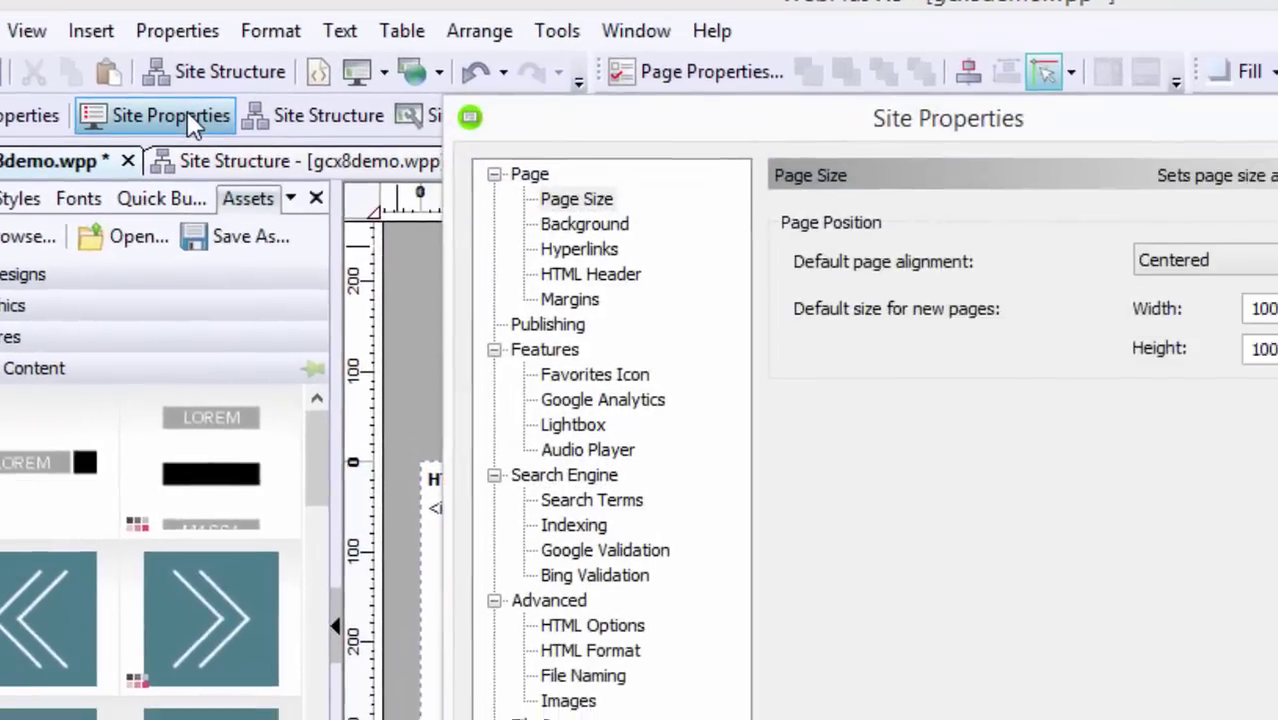
{"action": "left_click", "coordinate": [837, 716]}
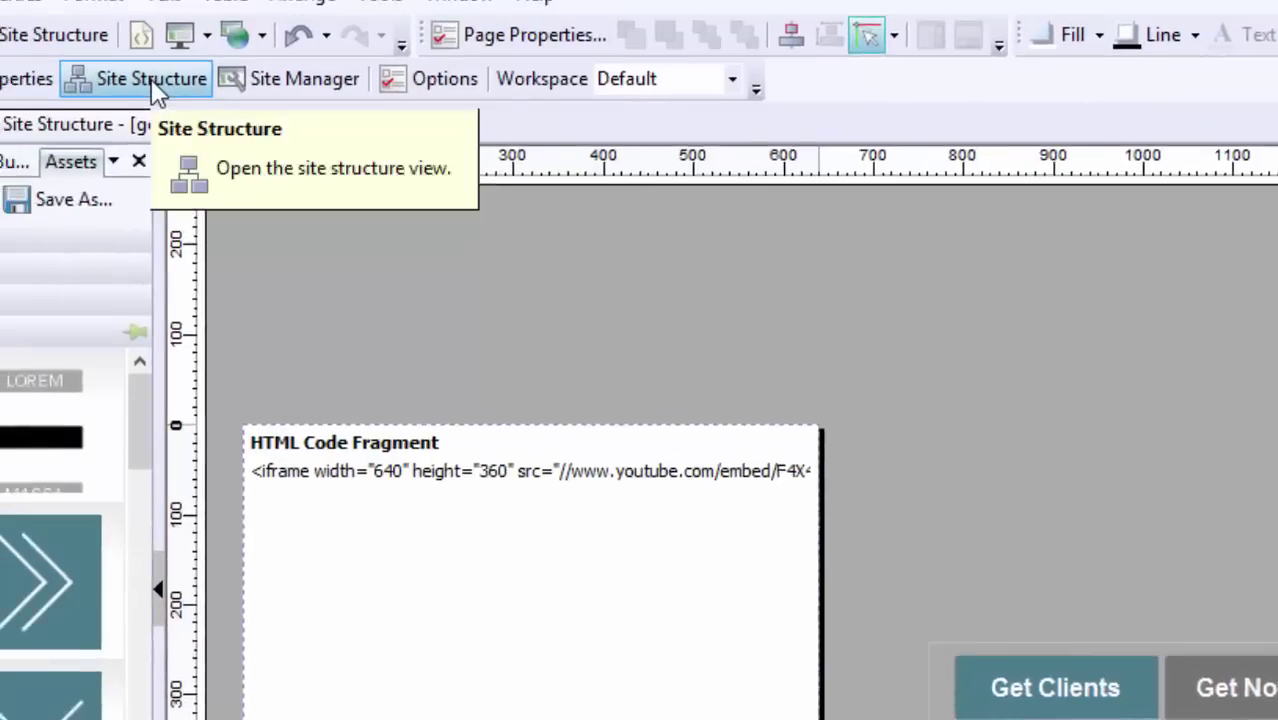
- Return to Site Structure and view, then close unchanged, the speech page's properties
{"action": "left_click", "coordinate": [153, 85]}
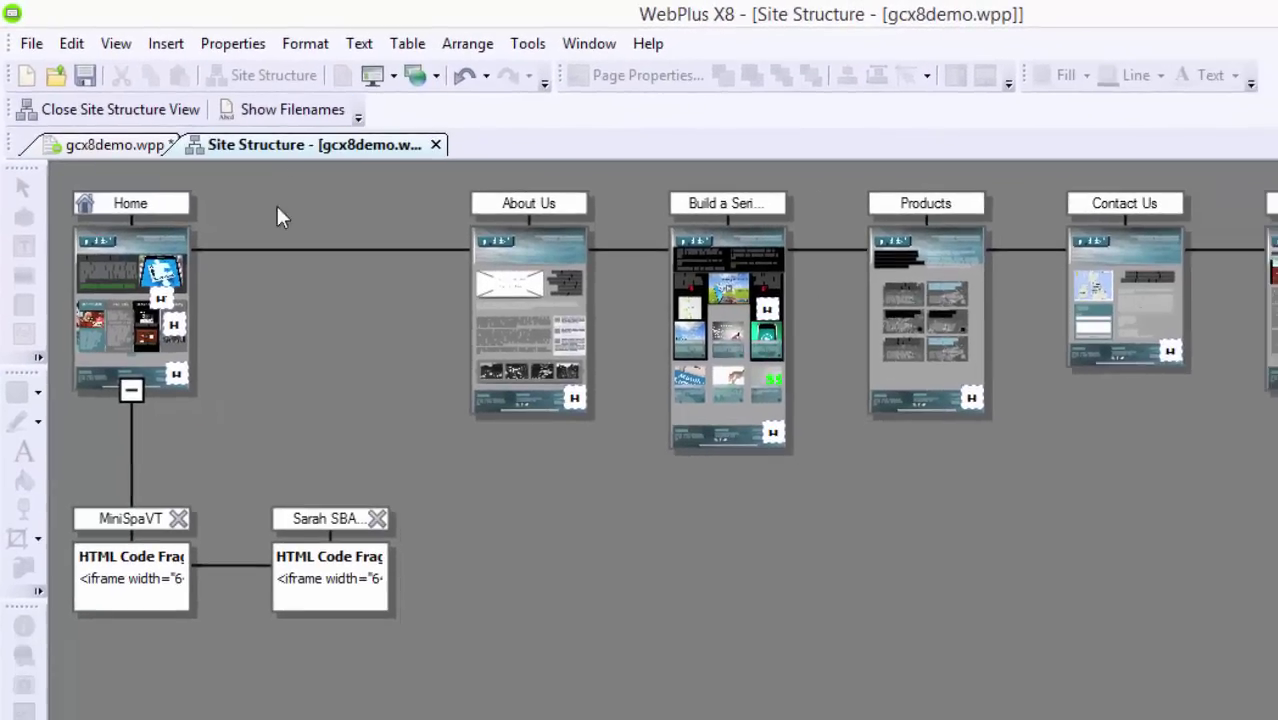
{"action": "left_click", "coordinate": [328, 535]}
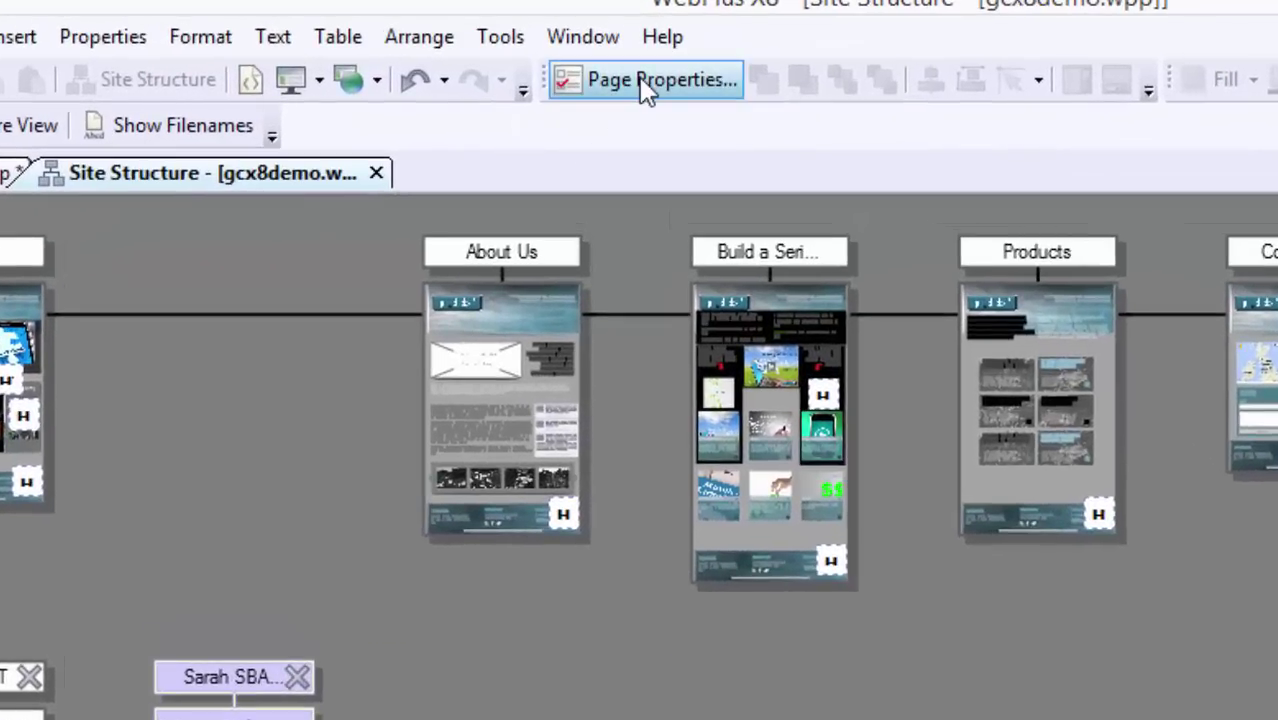
{"action": "left_click", "coordinate": [647, 84]}
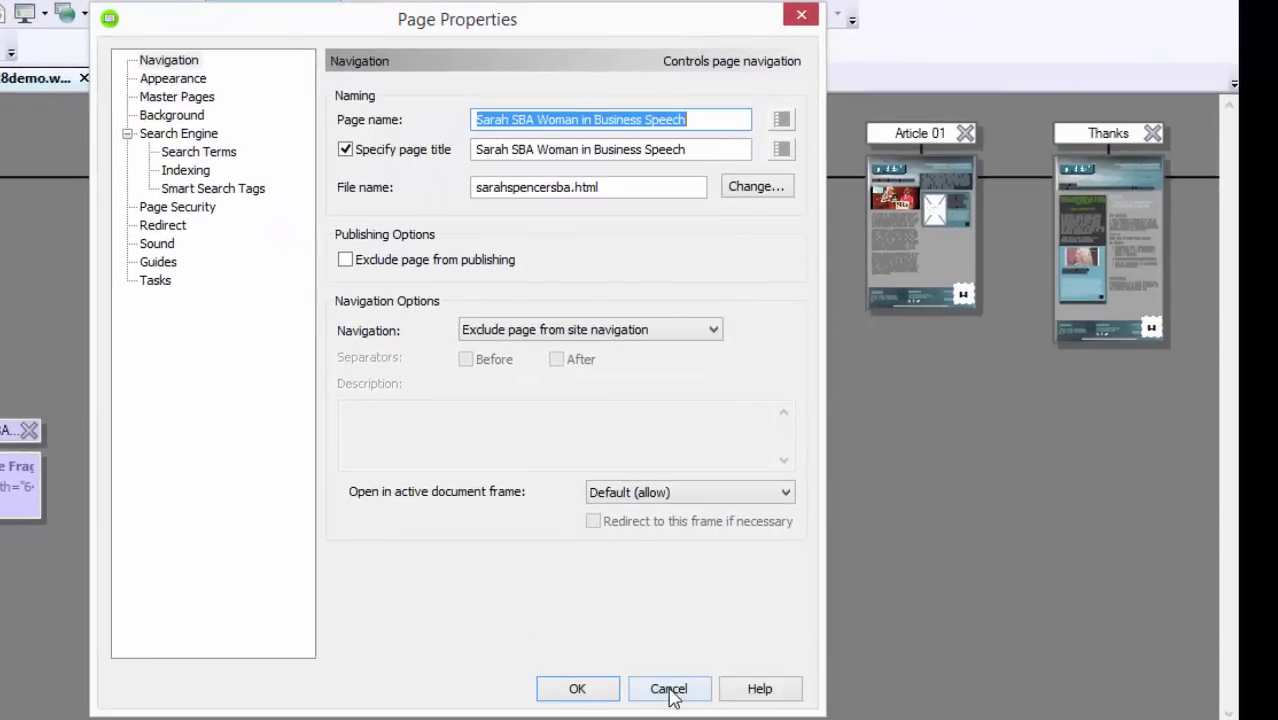
{"action": "left_click", "coordinate": [669, 689]}
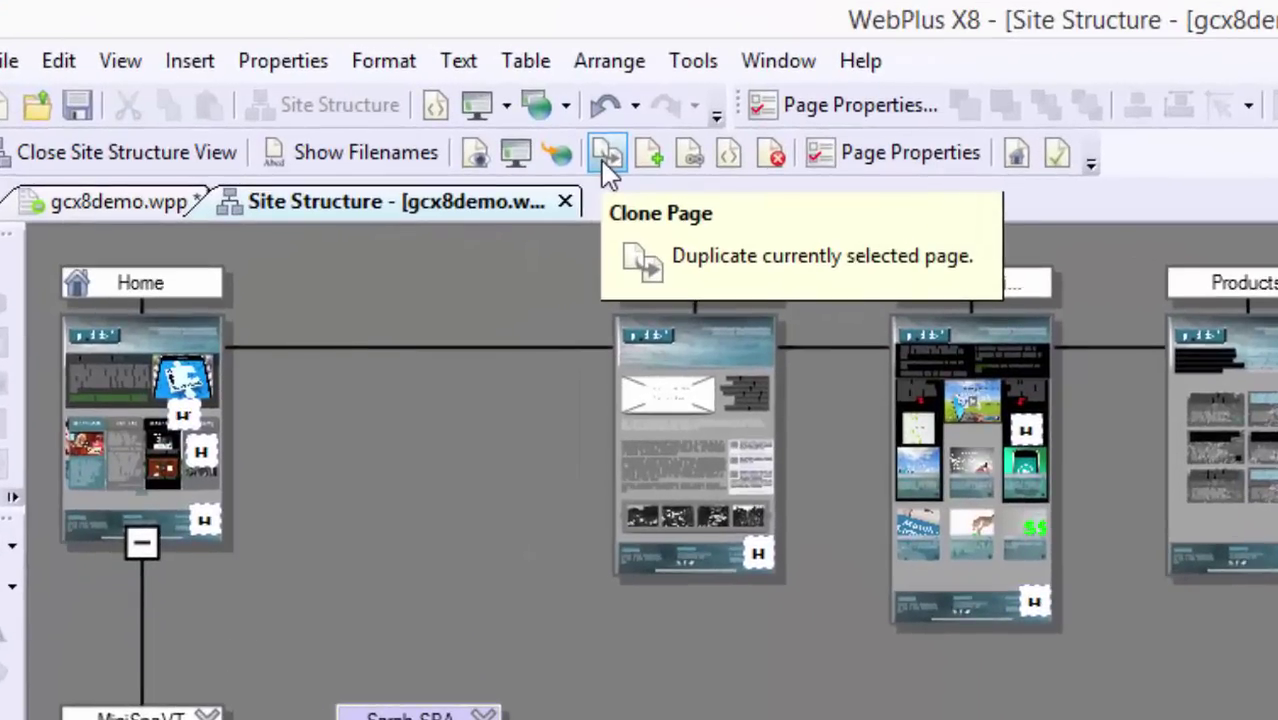
- Clone the speech video page and give the copy name and title 'Energy Archaeology Website Makeover'
{"action": "left_click", "coordinate": [603, 157]}
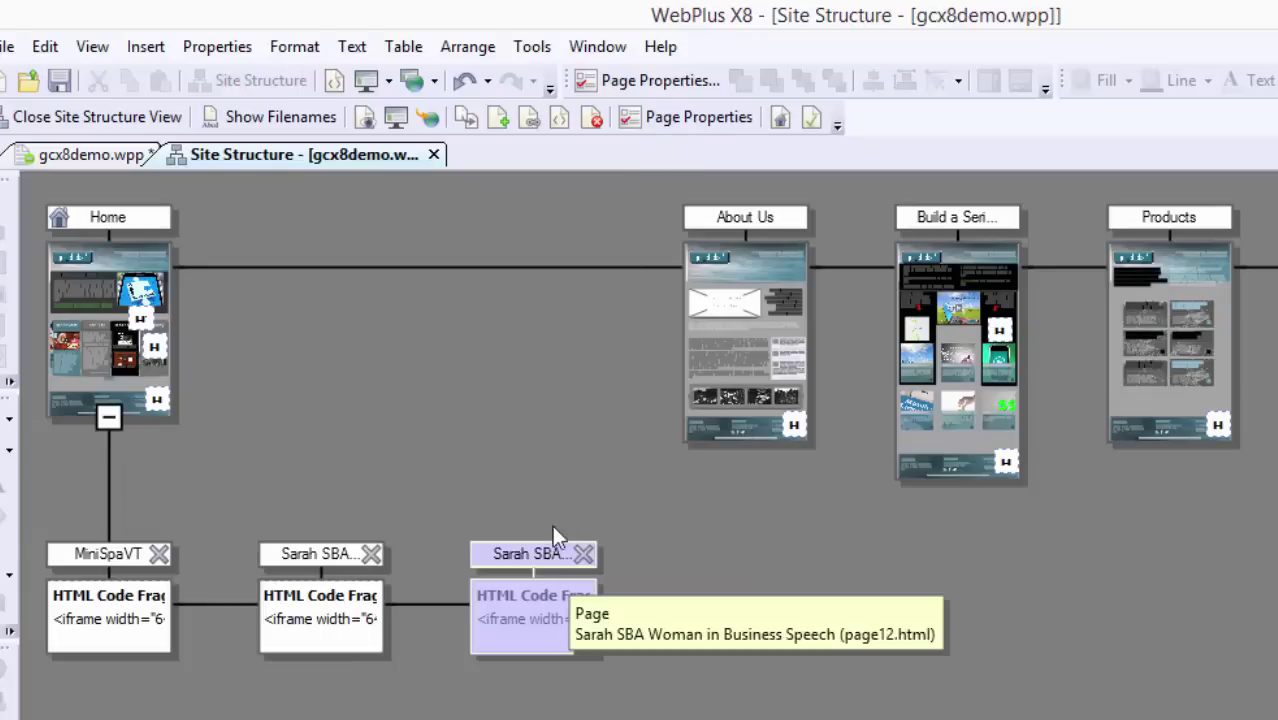
{"action": "left_click", "coordinate": [690, 118]}
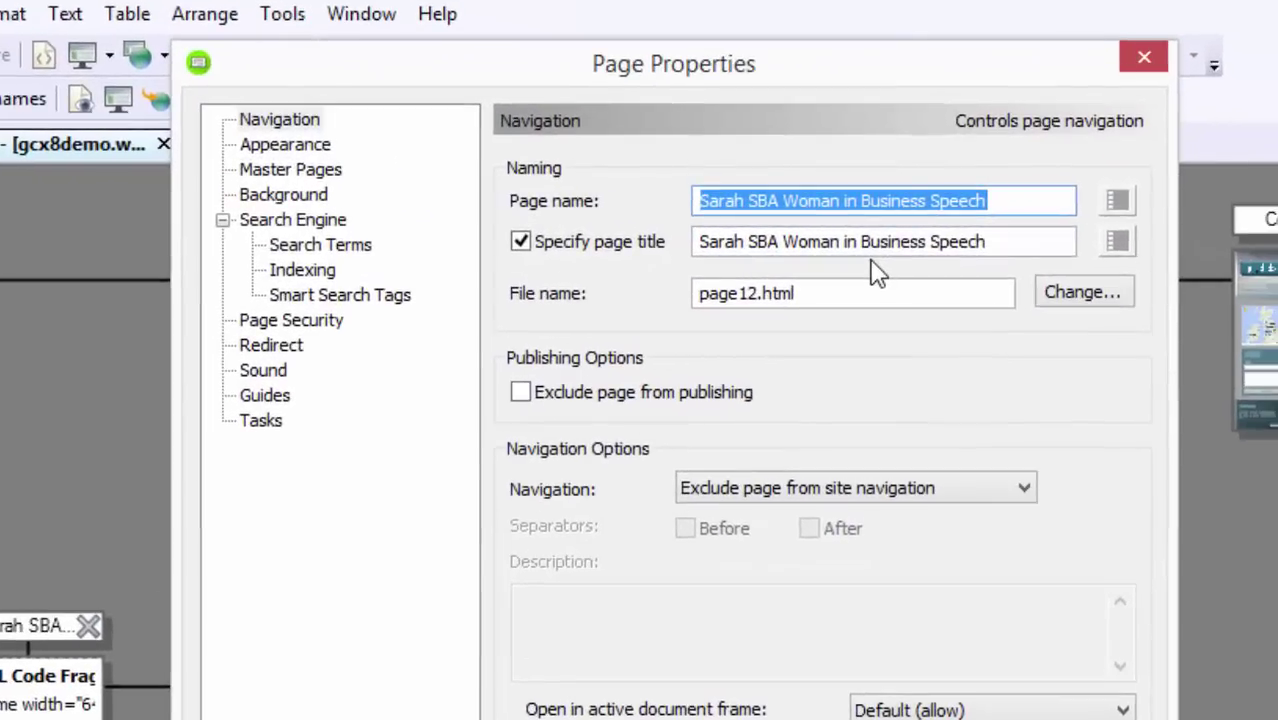
{"action": "type", "text": "Energy Arc"}
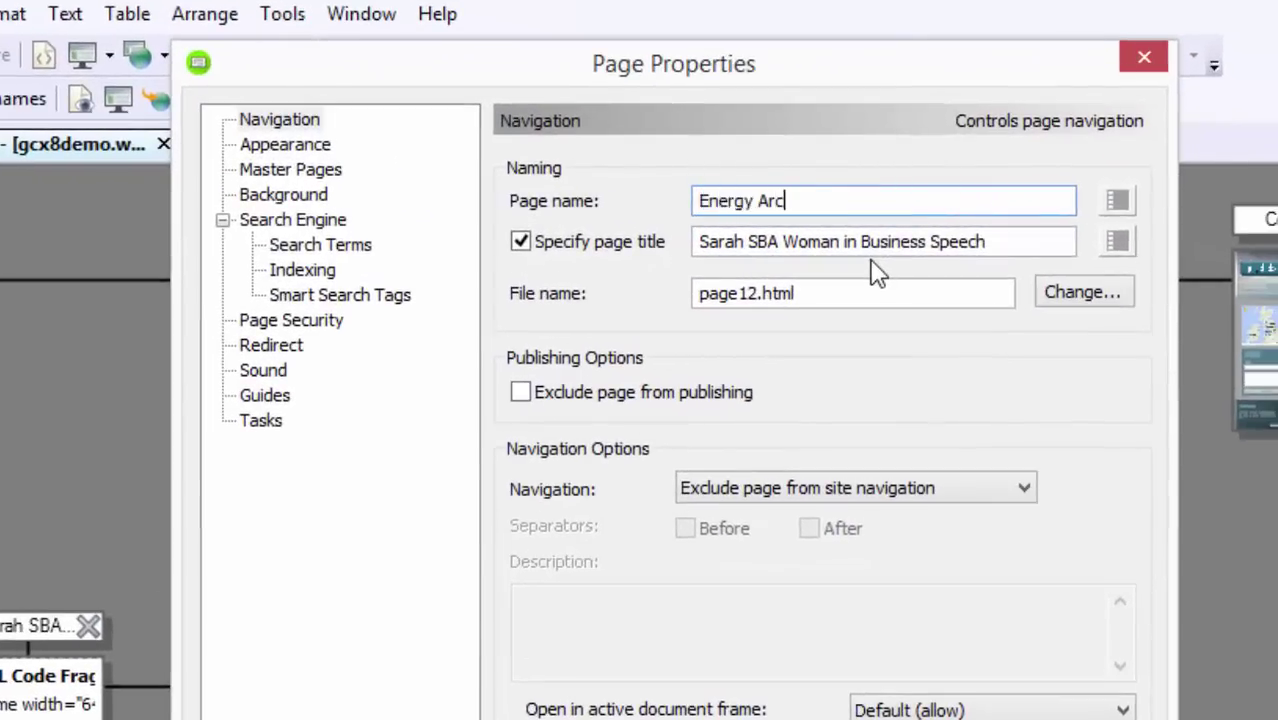
{"action": "type", "text": "haeology Website Makeover"}
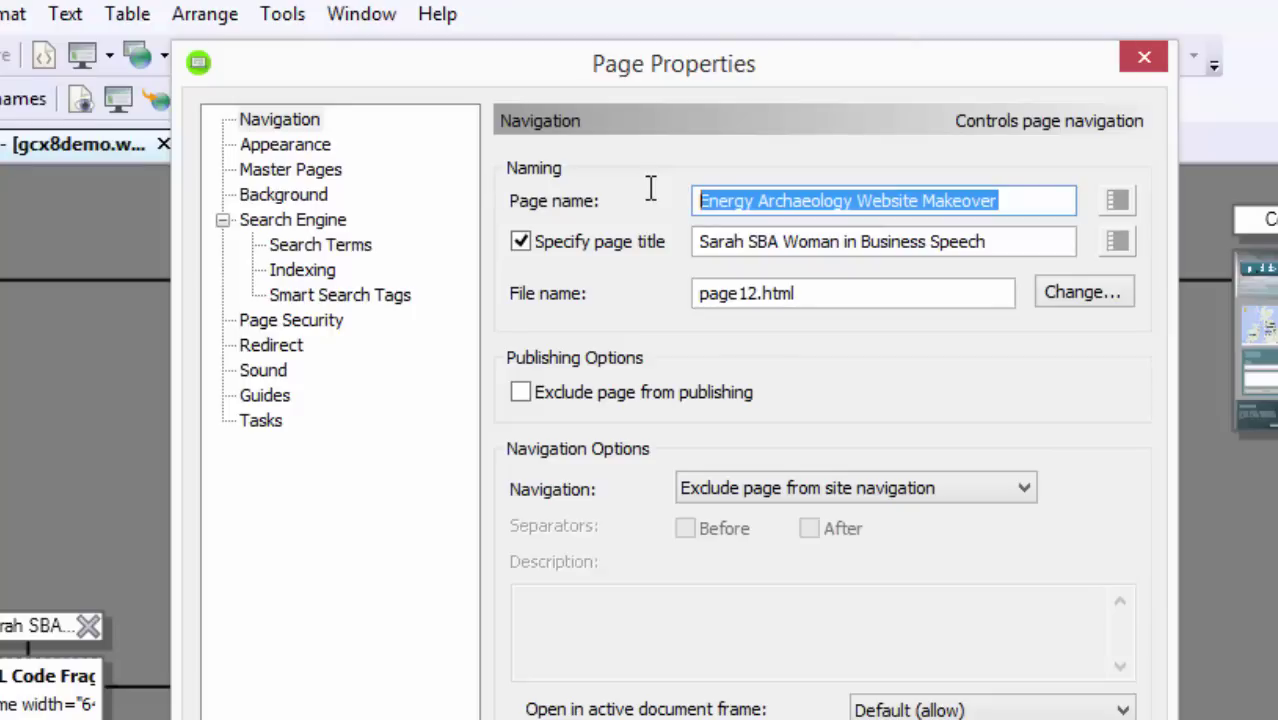
{"action": "left_click_drag", "start_coordinate": [998, 241], "coordinate": [664, 260]}
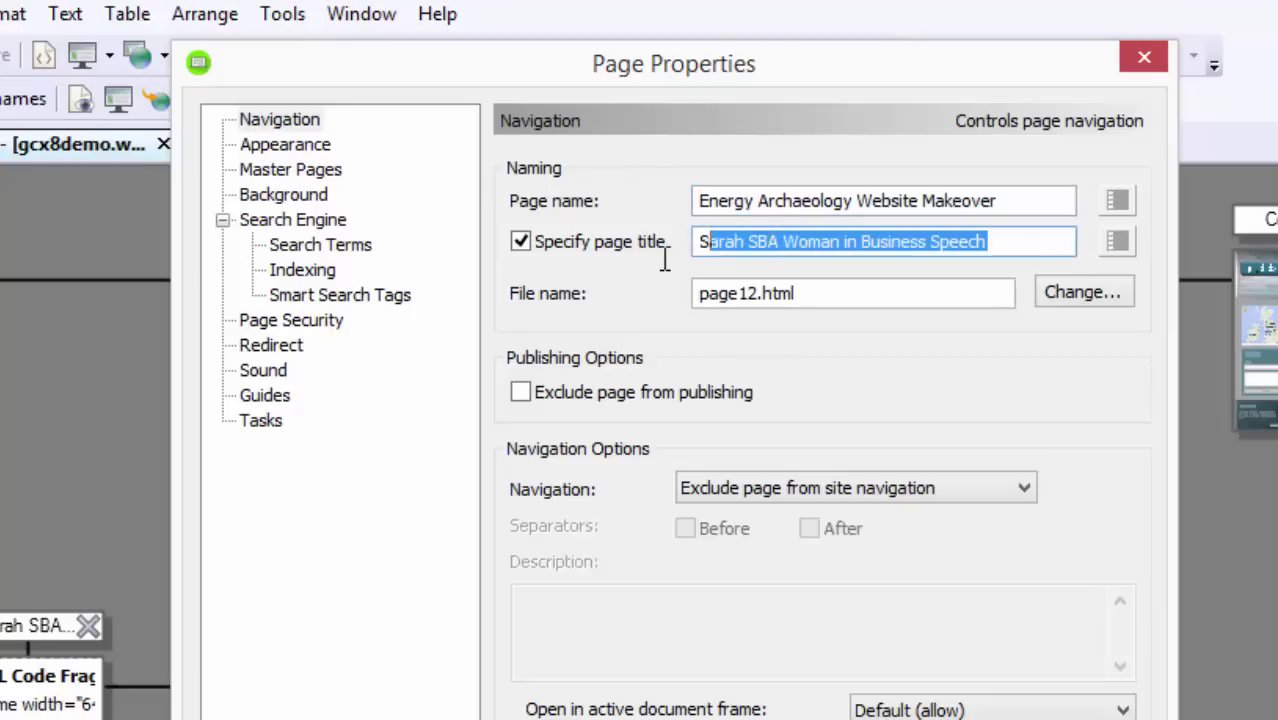
{"action": "type", "text": "Energy Archaeology Website Makeover"}
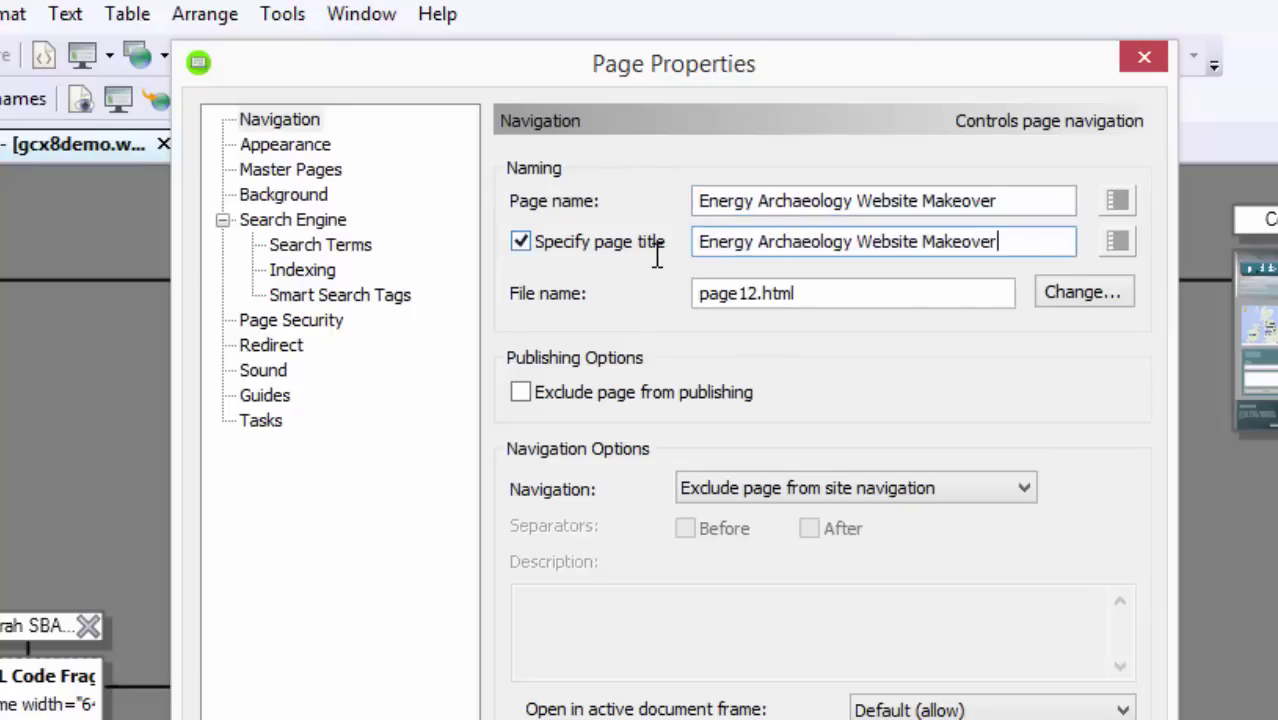
- Change the copy's file name to ea.html, verify the Contents master page, and confirm
{"action": "double_click", "coordinate": [756, 295]}
{"action": "type", "text": "ea"}
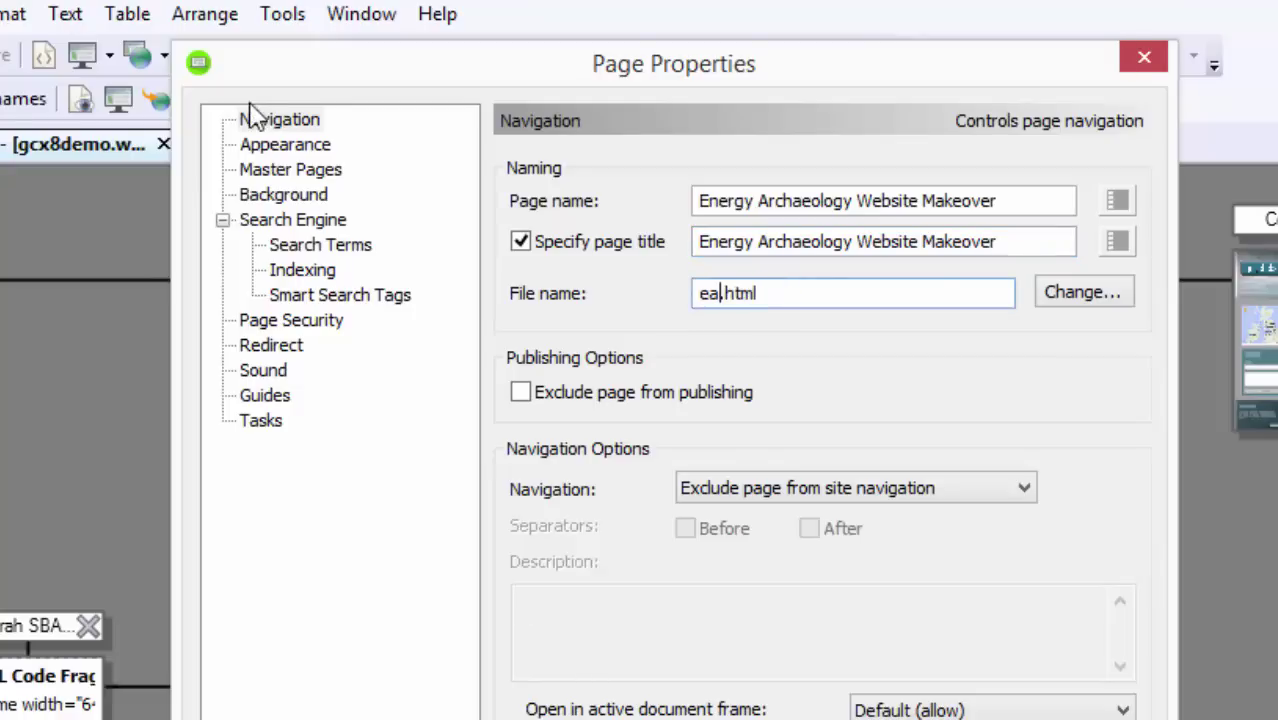
{"action": "left_click", "coordinate": [280, 145]}
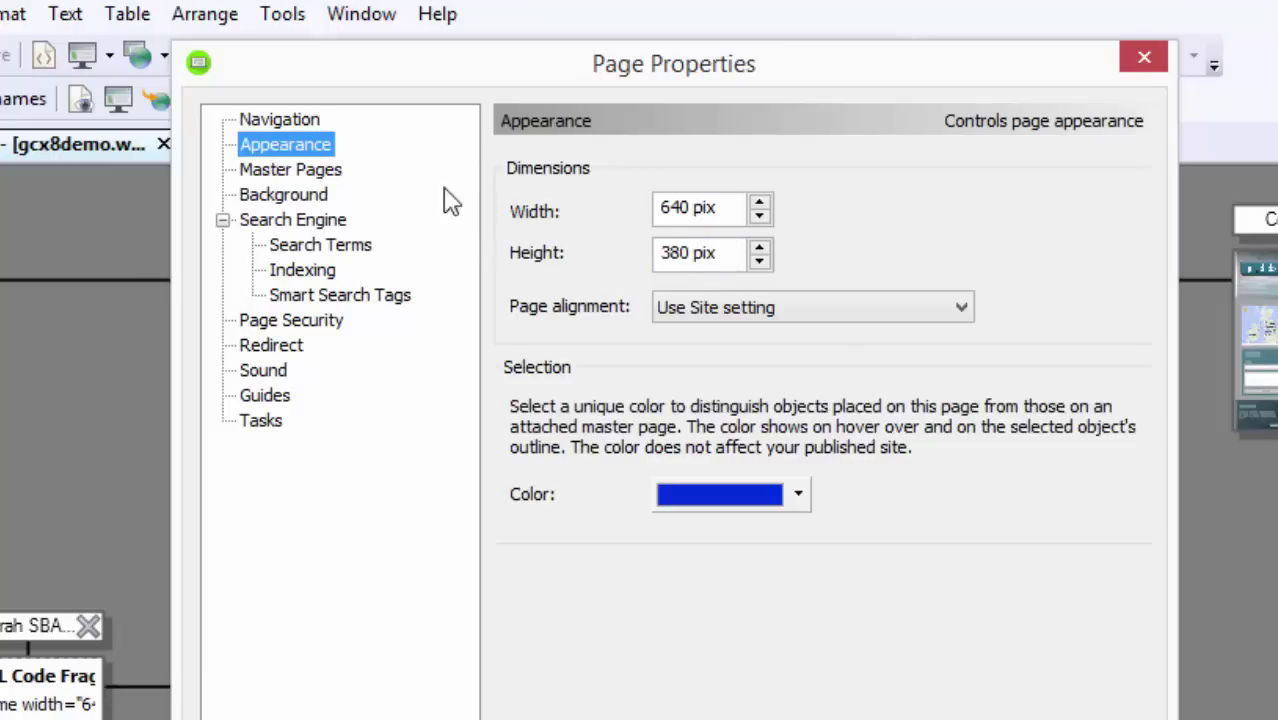
{"action": "left_click", "coordinate": [332, 172]}
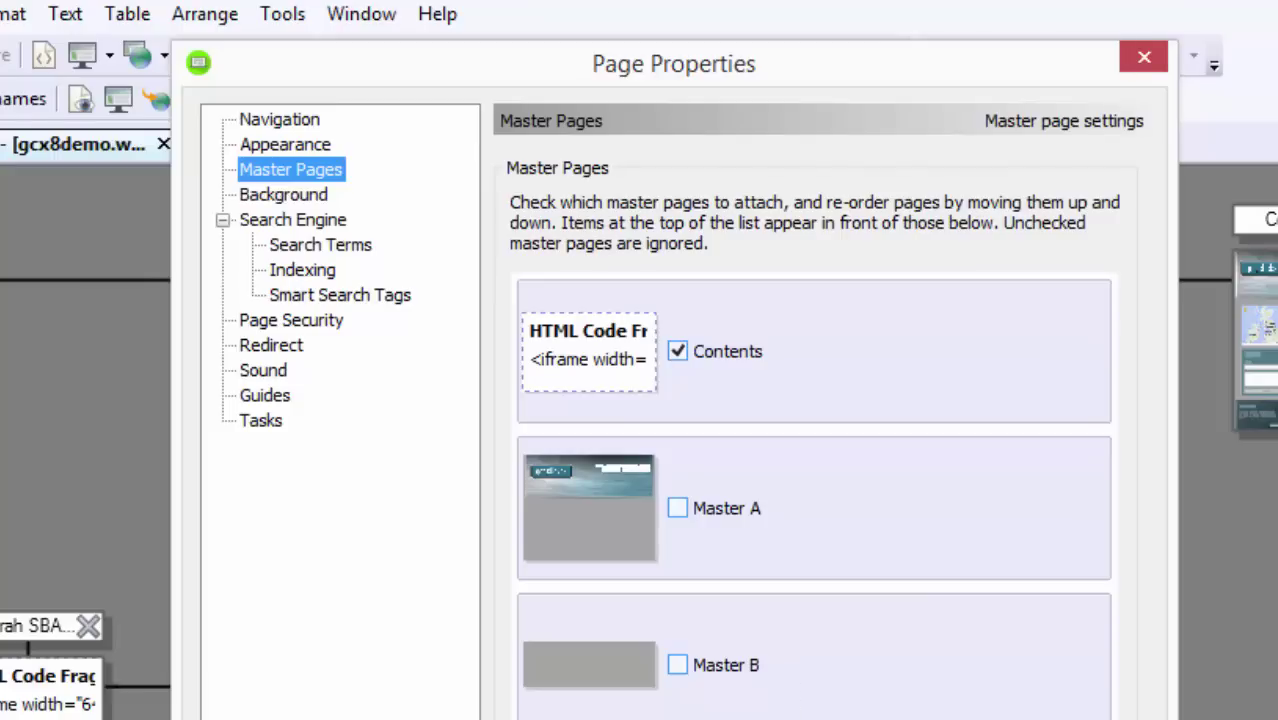
{"action": "key", "text": "Return"}
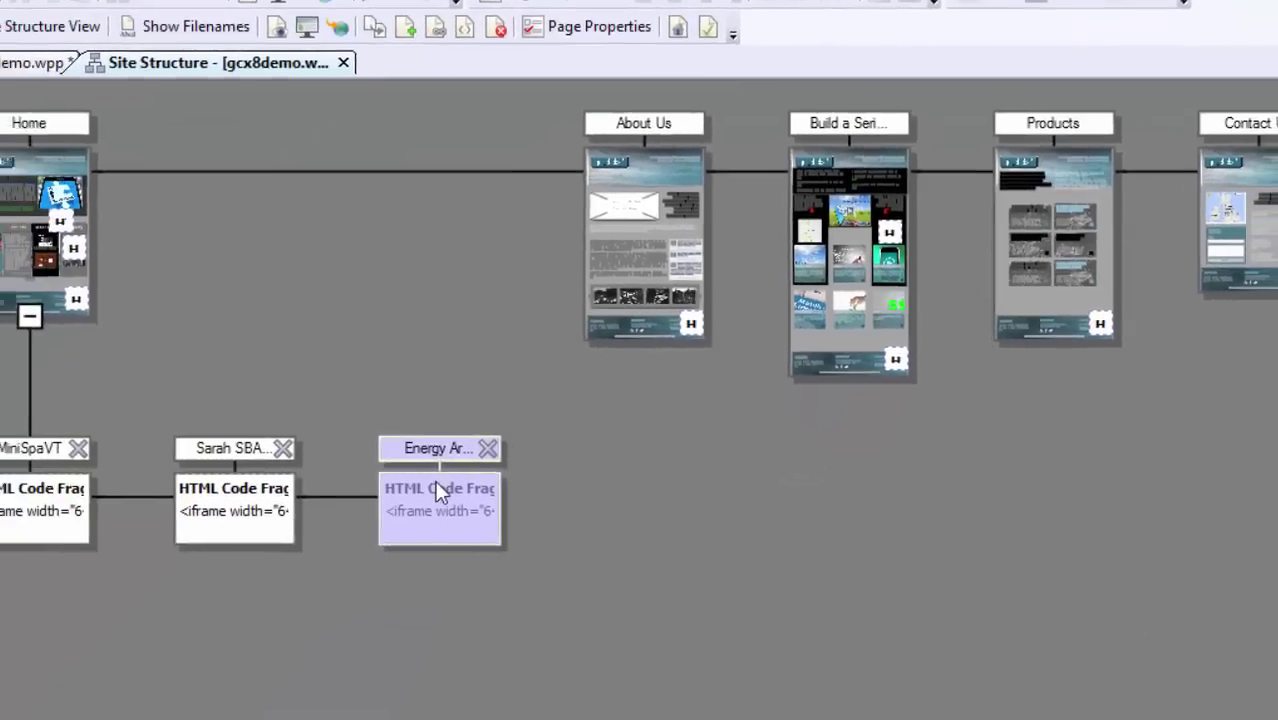
- Open the Energy Archaeology page and inspect its copied YouTube HTML code fragment
{"action": "double_click", "coordinate": [285, 684]}
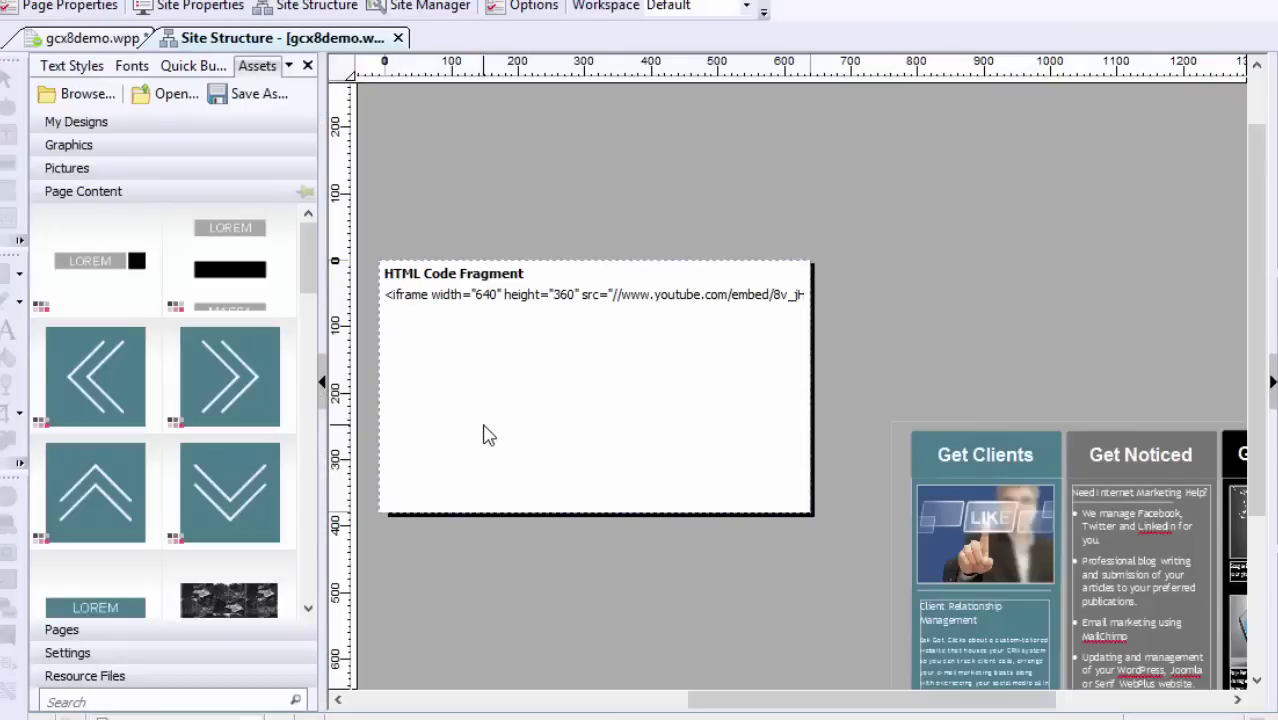
{"action": "left_click", "coordinate": [700, 321]}
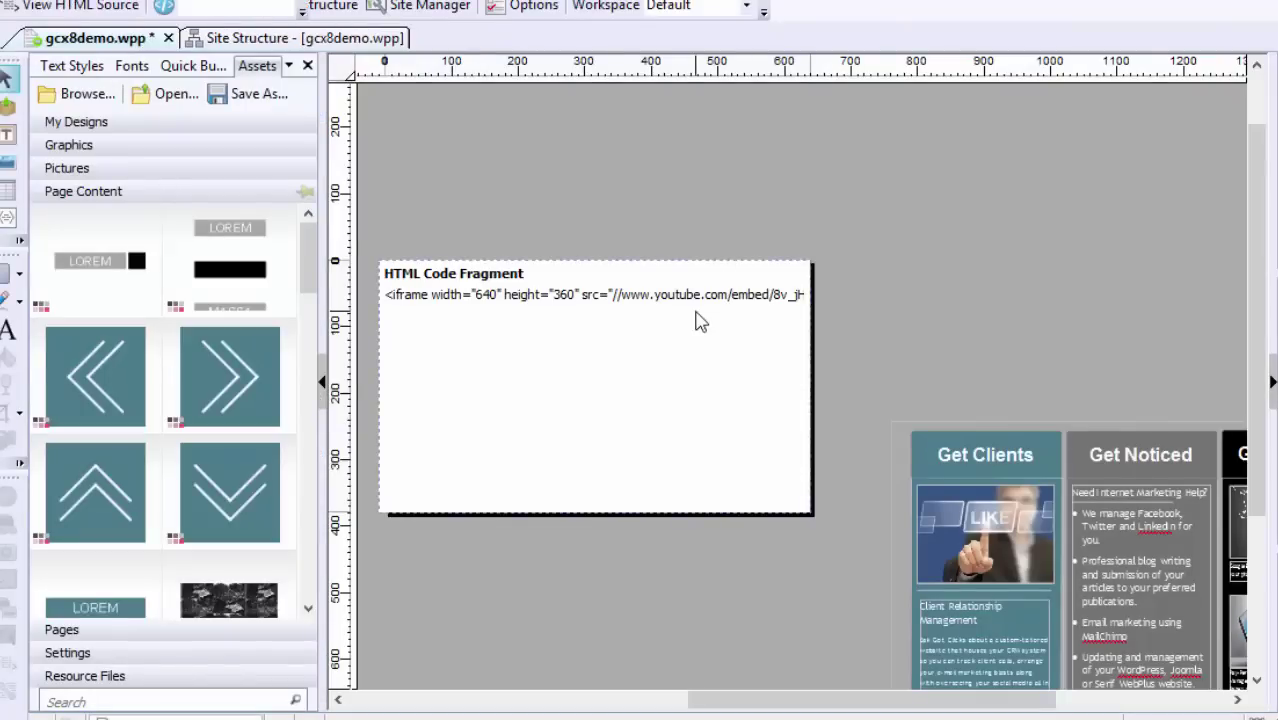
{"action": "key", "text": "Escape"}
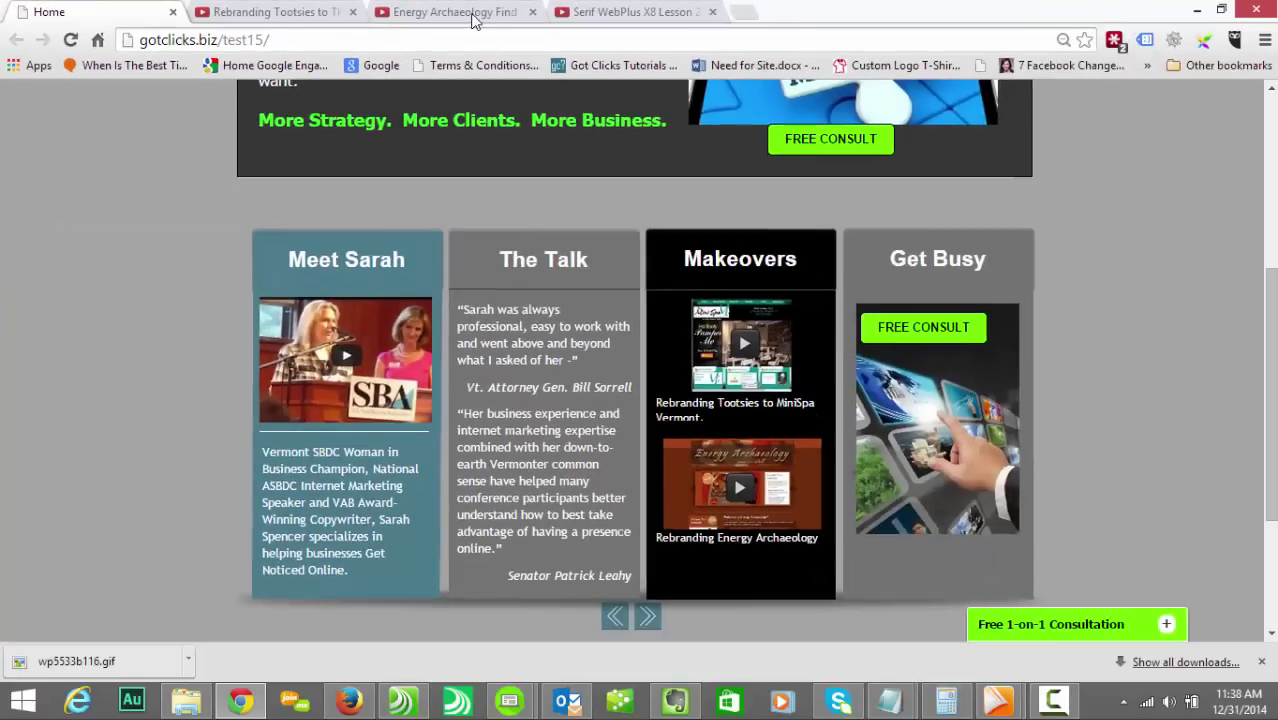
- Copy the 640×360 iframe embed code of the Energy Archaeology Find The Click Graduate video
{"action": "left_click", "coordinate": [474, 14]}
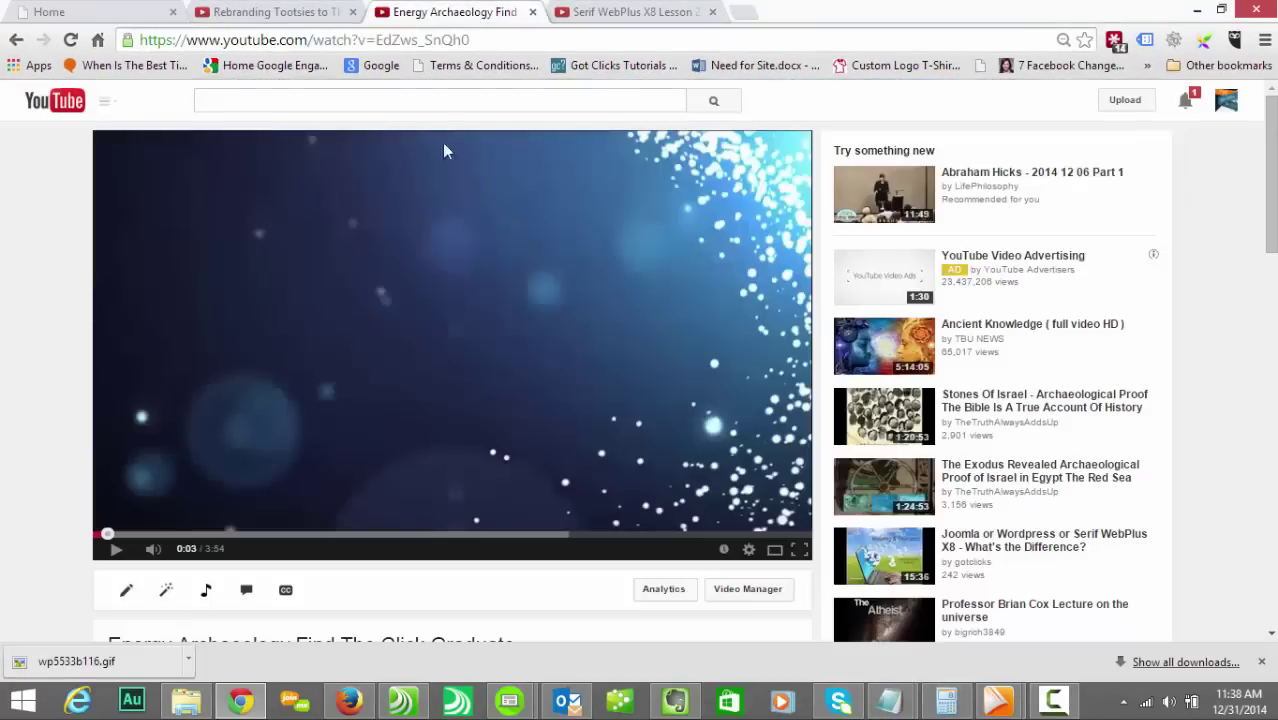
{"action": "left_click_drag", "start_coordinate": [1273, 155], "coordinate": [1273, 225]}
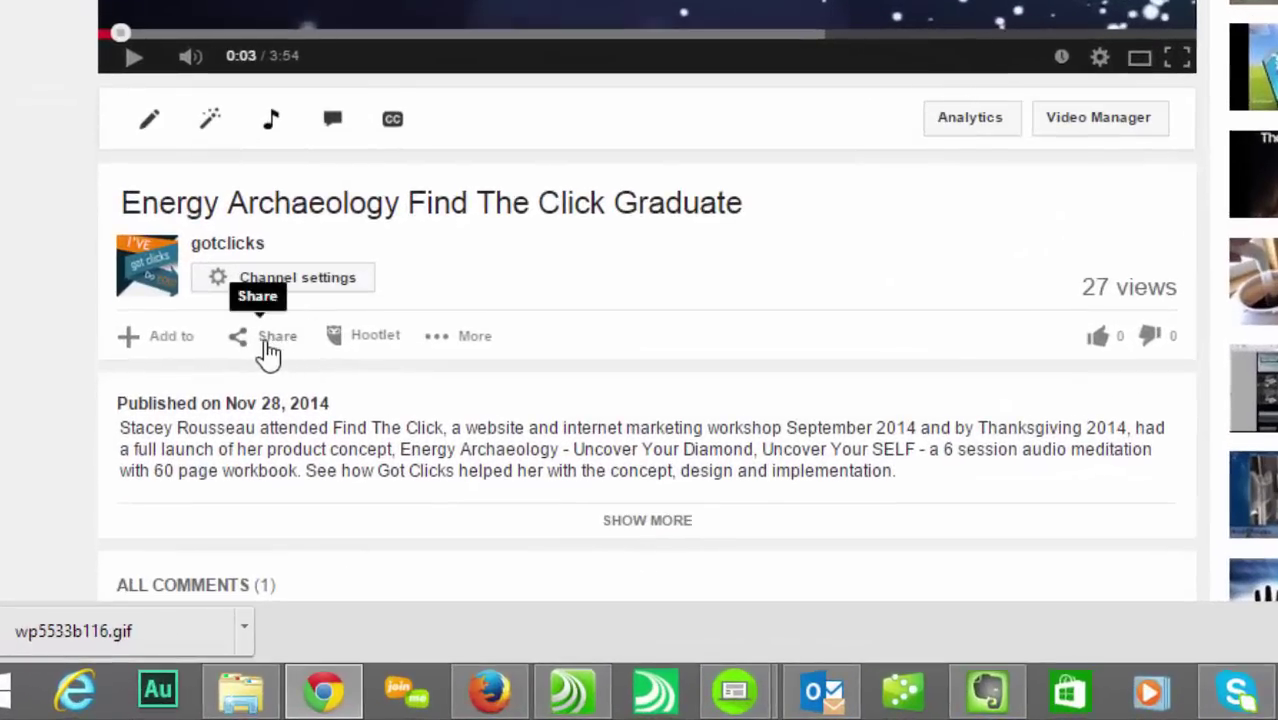
{"action": "left_click", "coordinate": [268, 345]}
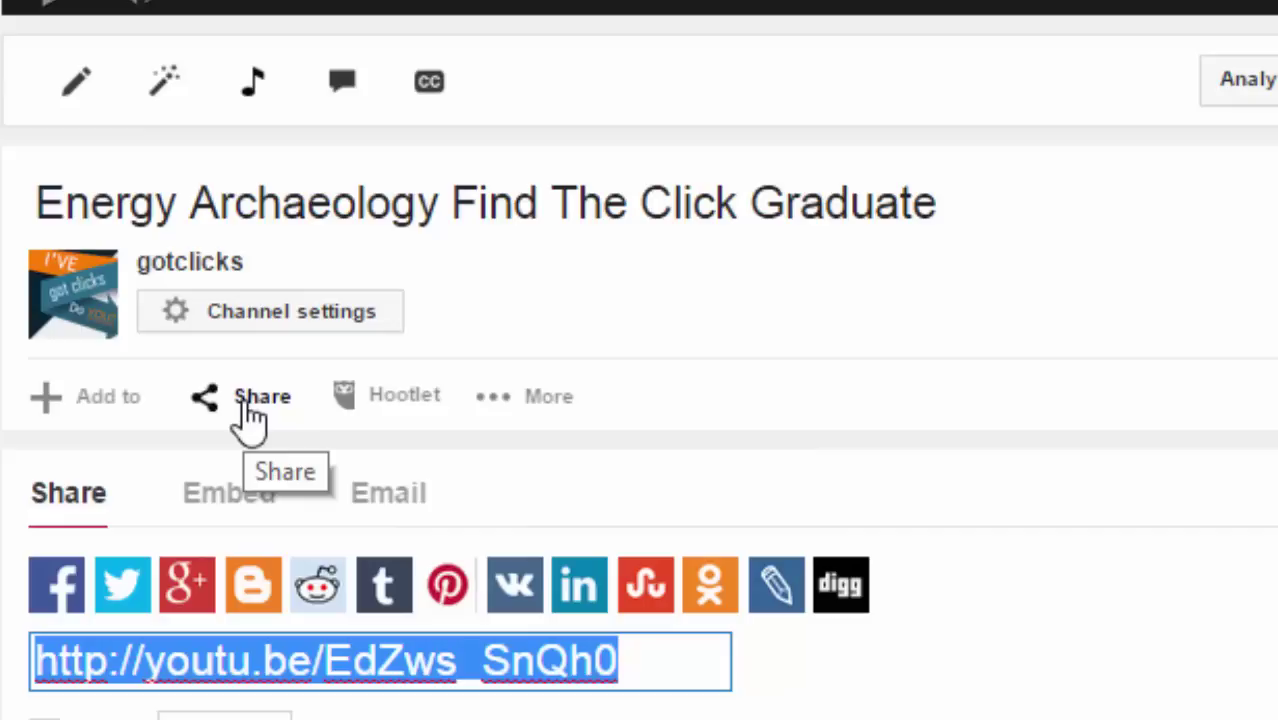
{"action": "left_click", "coordinate": [229, 521]}
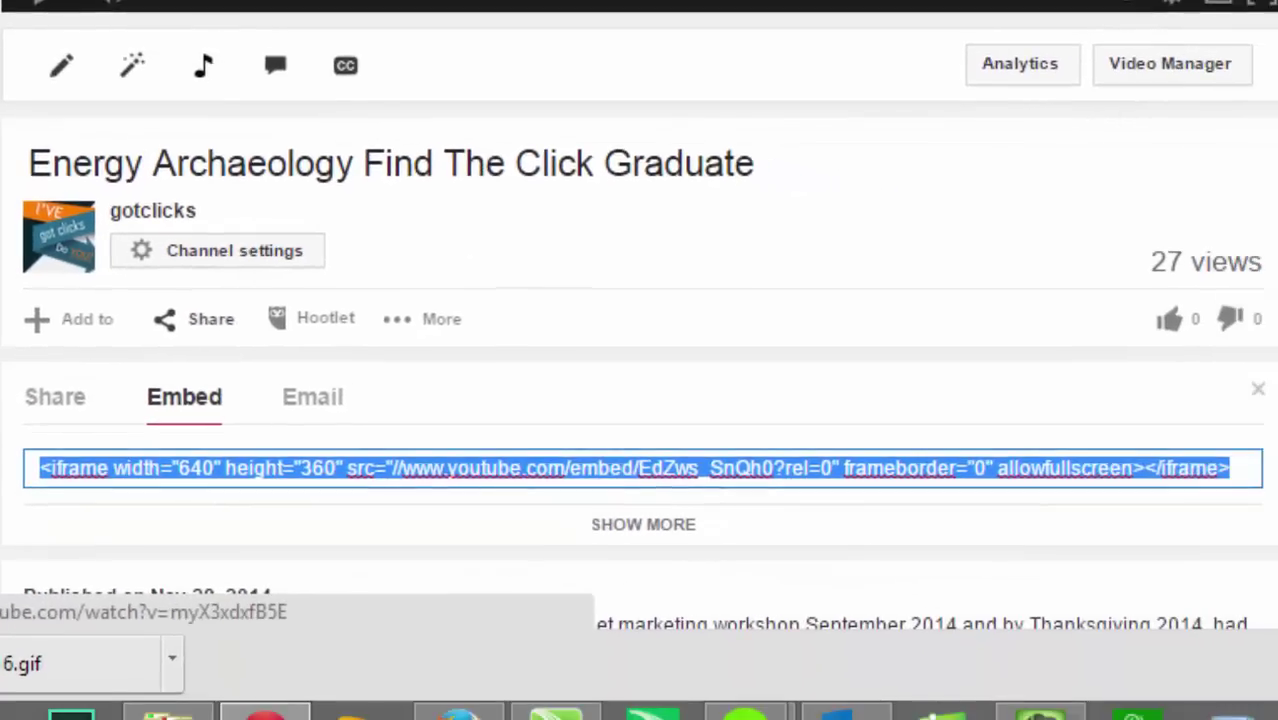
{"action": "scroll", "coordinate": [639, 316], "scroll_direction": "down", "scroll_amount": 4}
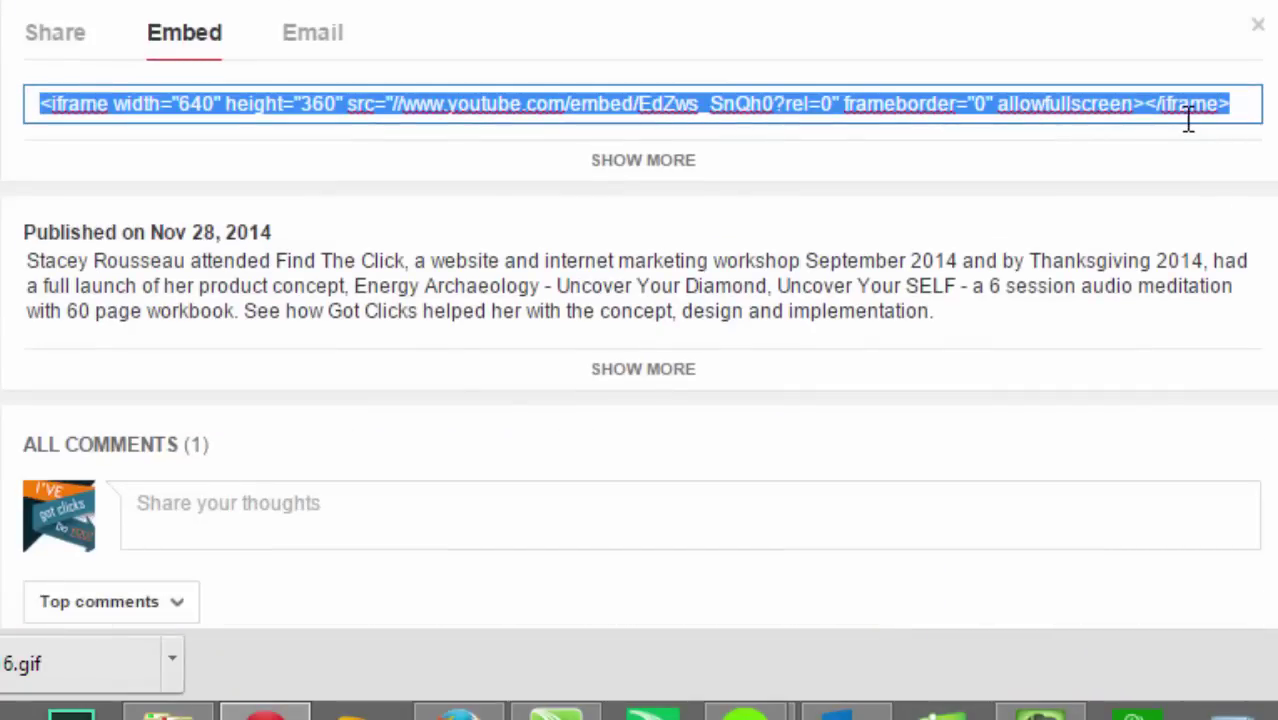
{"action": "right_click", "coordinate": [1222, 108]}
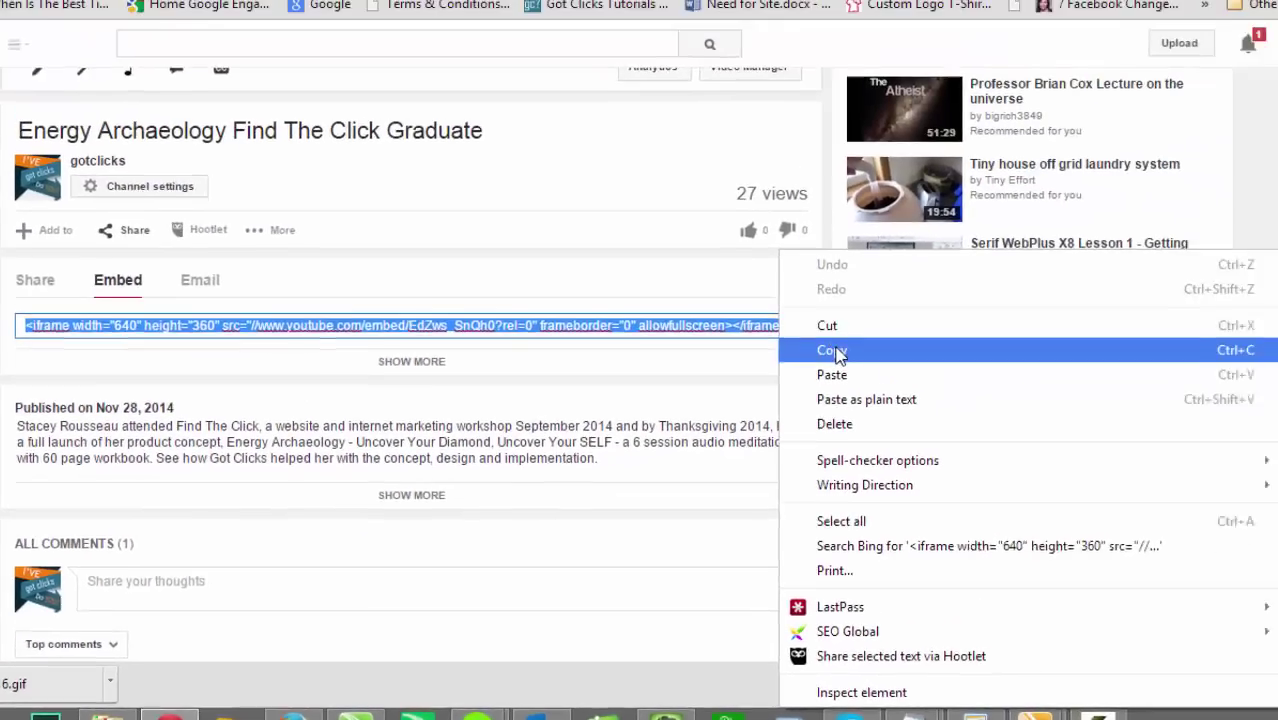
{"action": "left_click", "coordinate": [832, 352]}
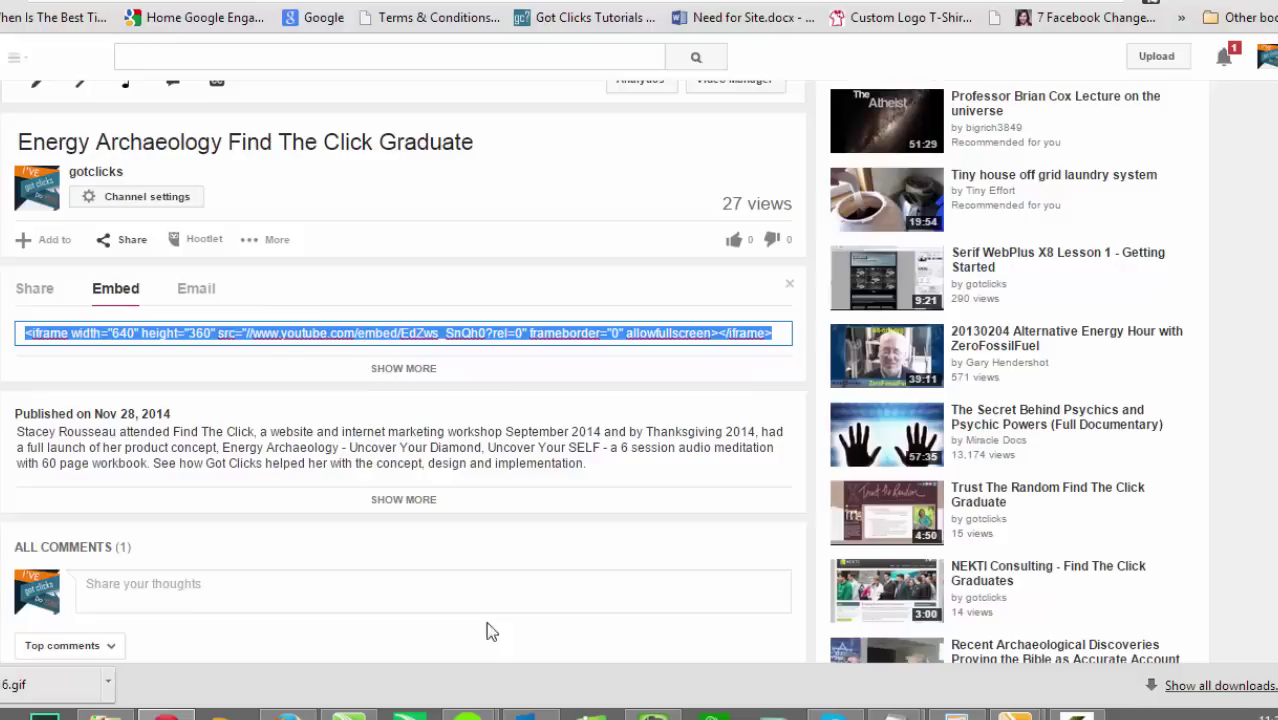
- Add an HTML fragment with the pasted YouTube iframe at the page's top-left, sized 640 by 380
{"action": "mouse_move", "coordinate": [470, 714]}
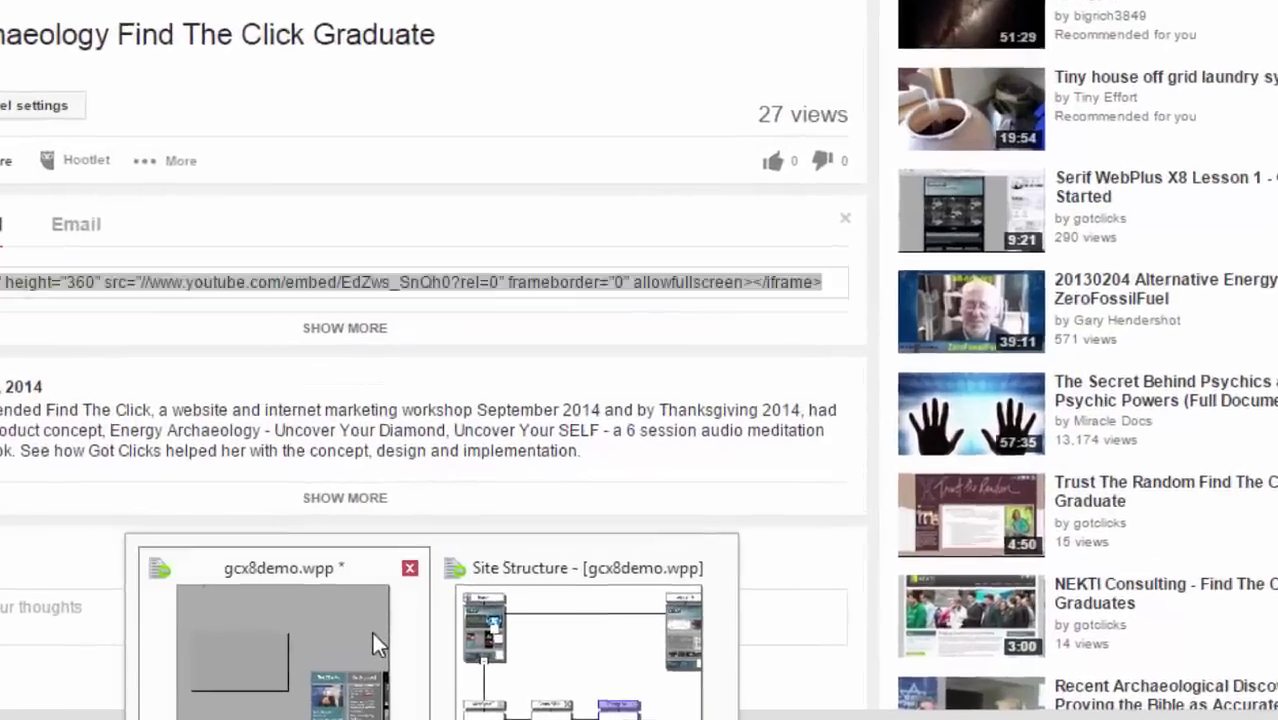
{"action": "left_click", "coordinate": [373, 635]}
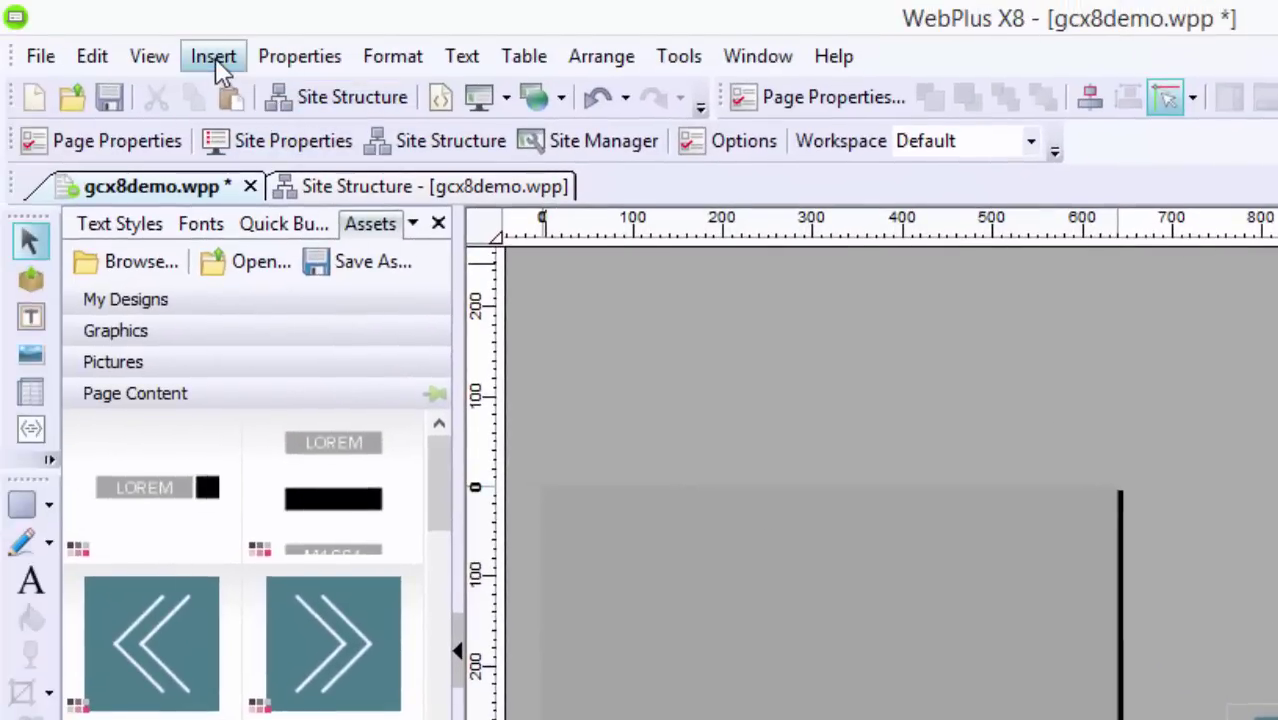
{"action": "left_click", "coordinate": [215, 58]}
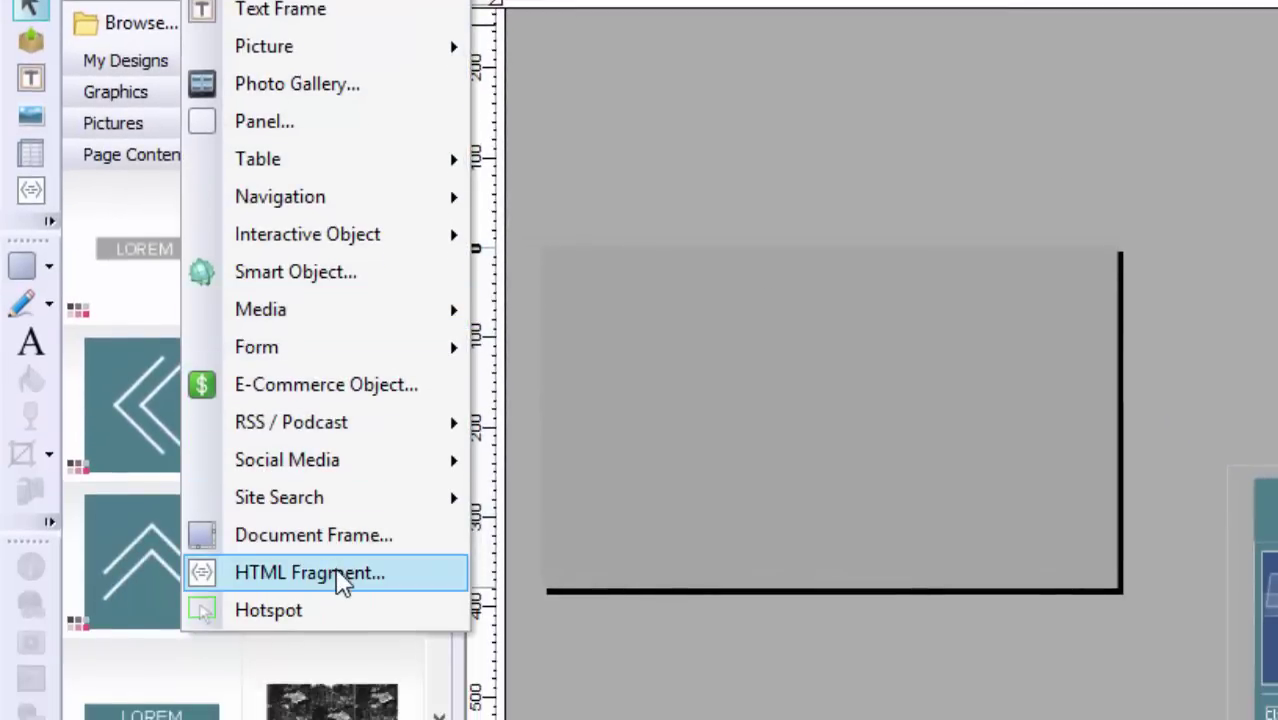
{"action": "left_click", "coordinate": [337, 572]}
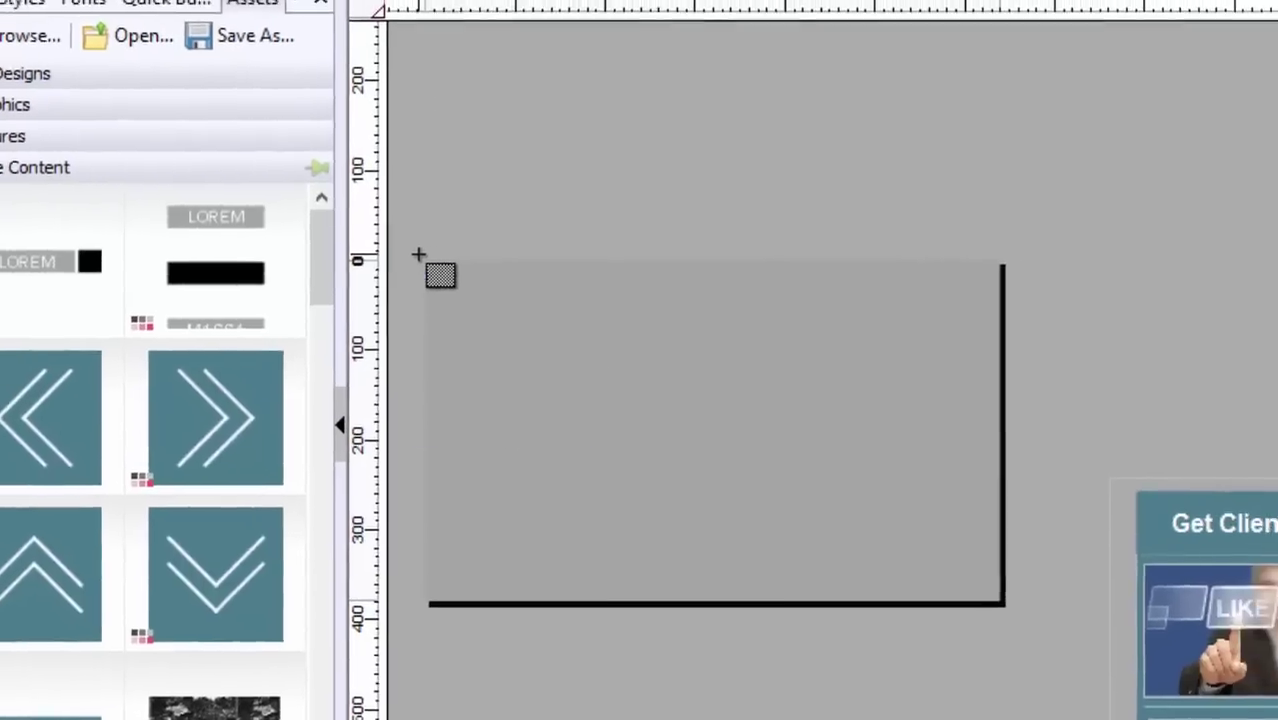
{"action": "left_click", "coordinate": [536, 242]}
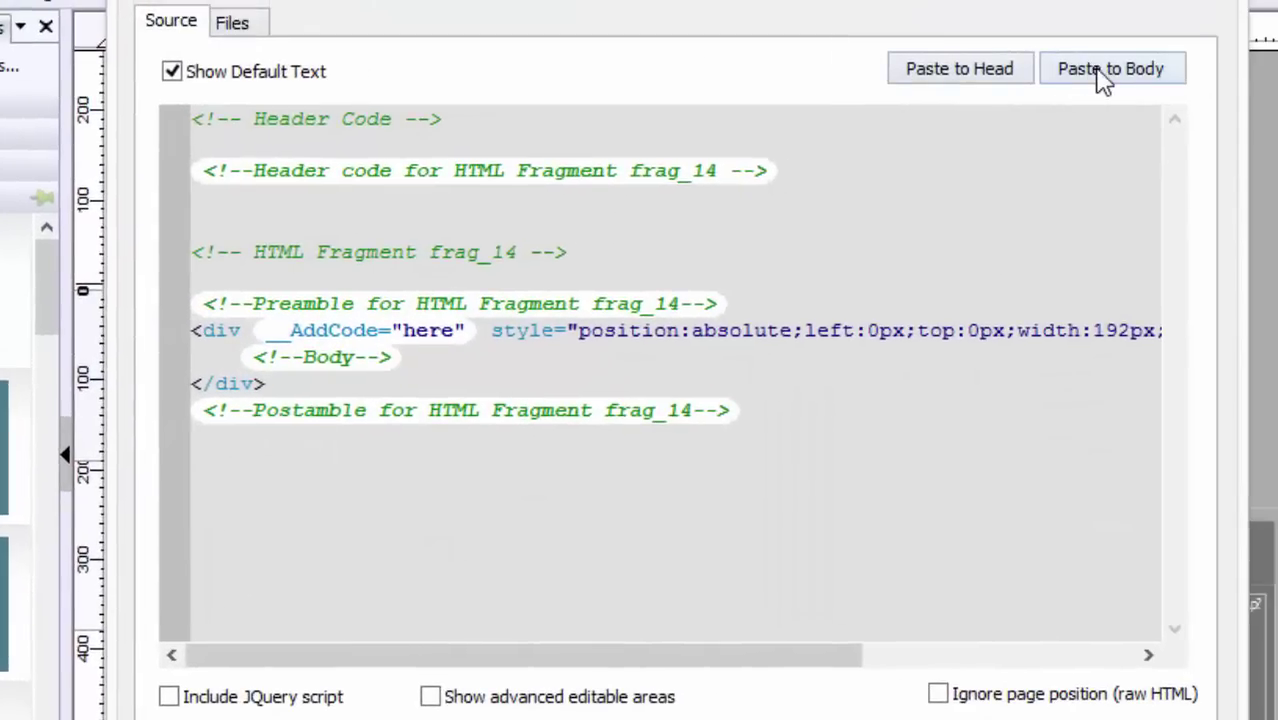
{"action": "left_click", "coordinate": [1102, 70]}
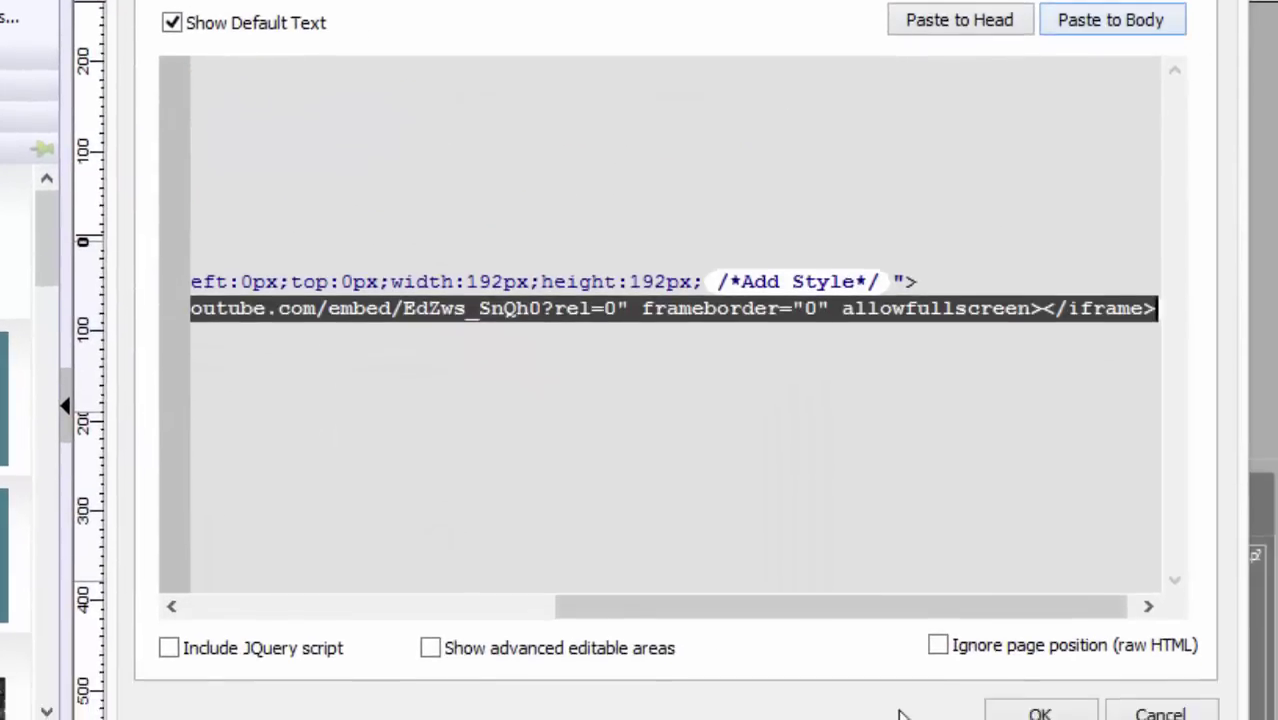
{"action": "left_click", "coordinate": [1040, 643]}
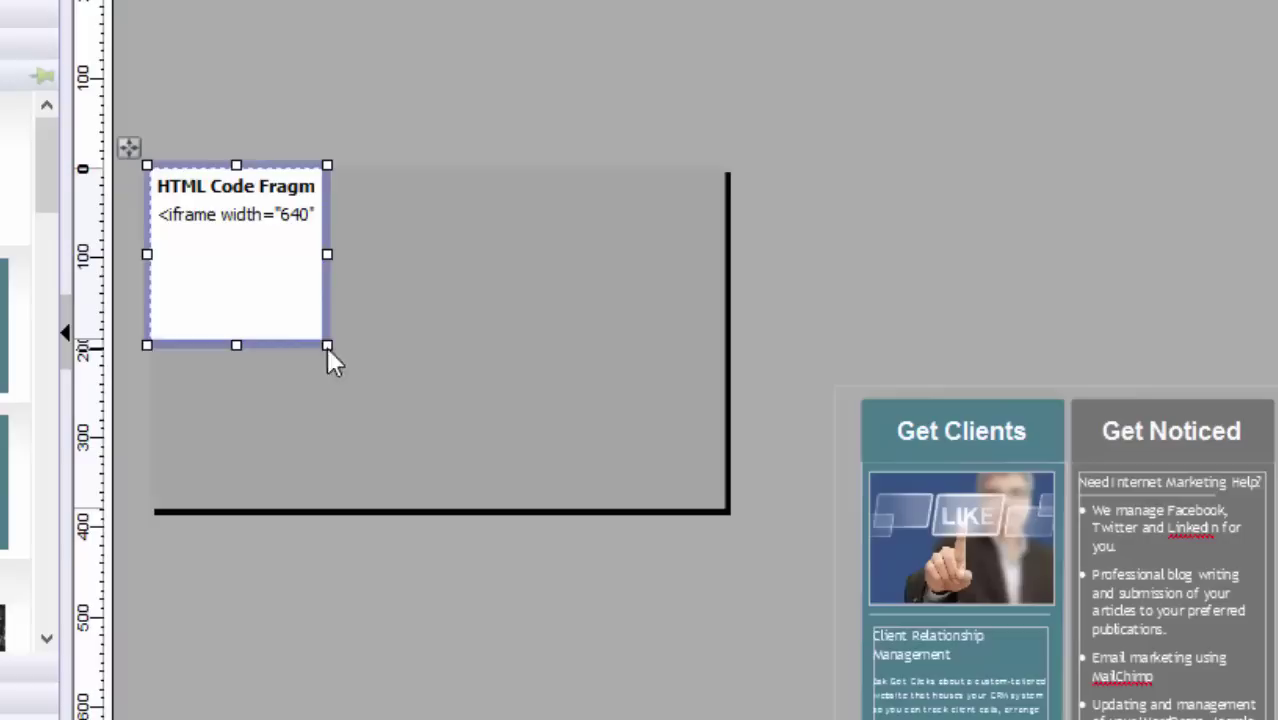
{"action": "left_click_drag", "start_coordinate": [327, 345], "coordinate": [737, 516]}
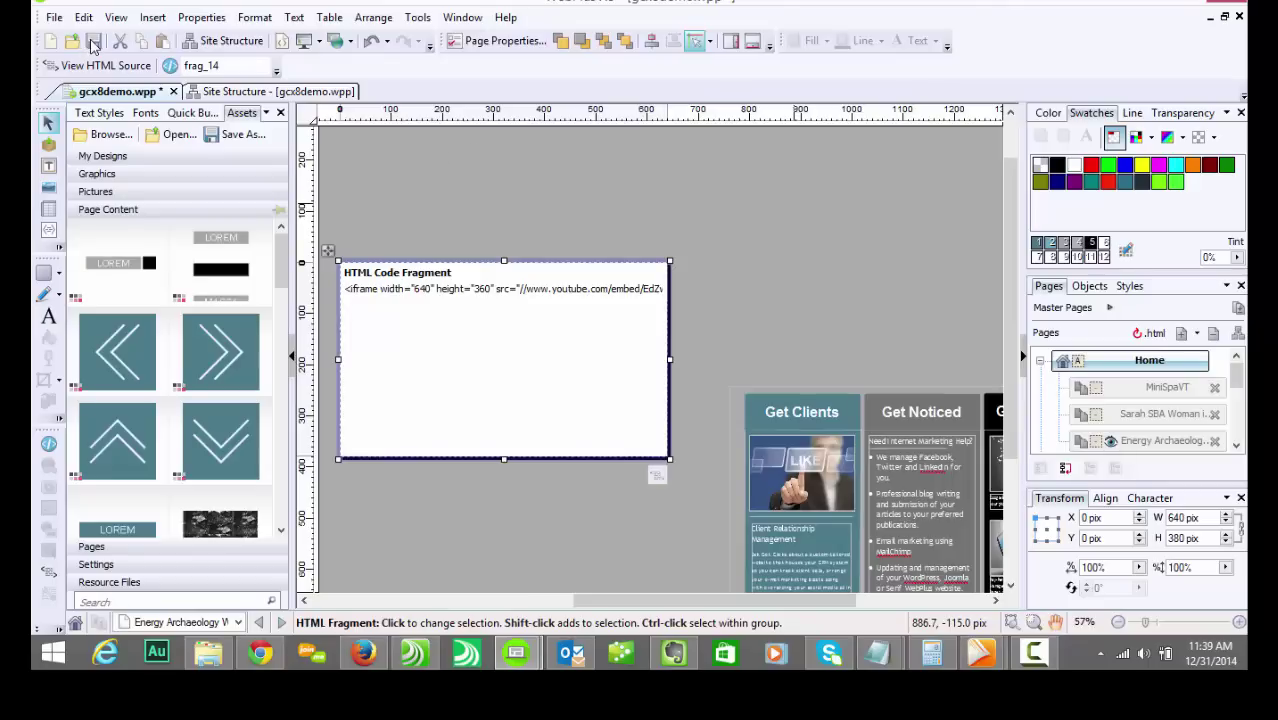
- Save the project and open the Home page for editing
{"action": "left_click", "coordinate": [93, 43]}
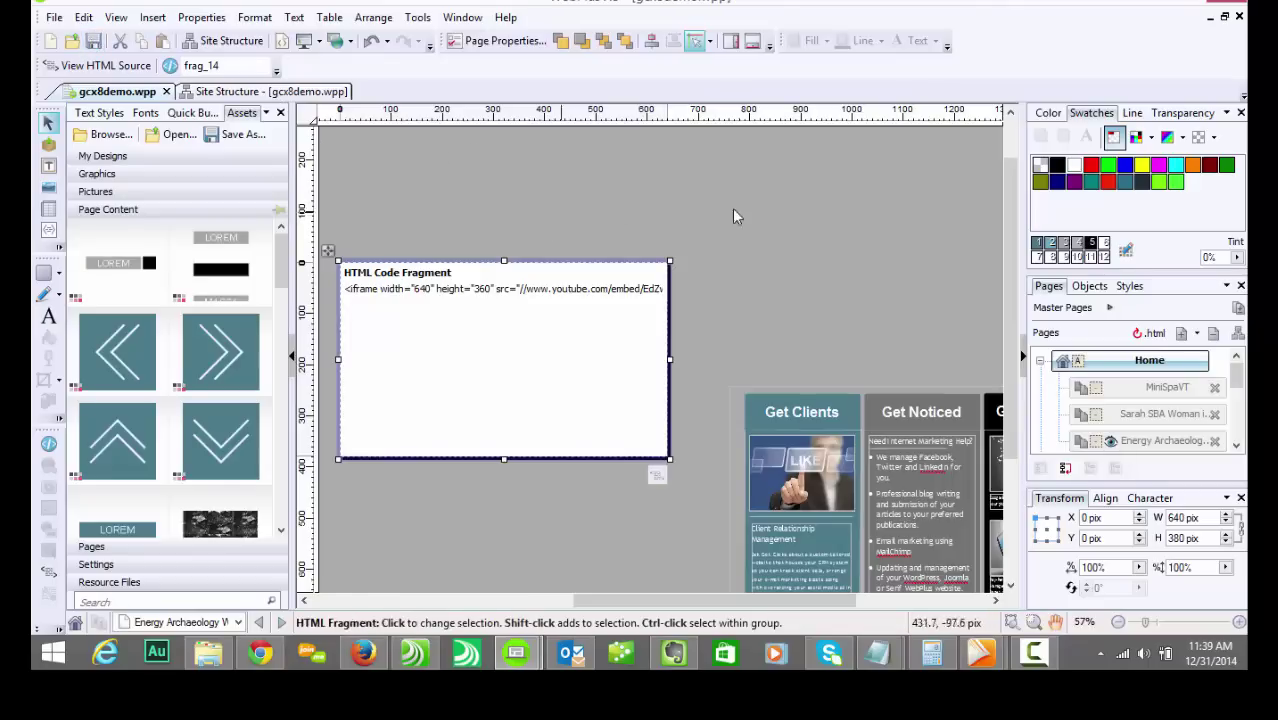
{"action": "double_click", "coordinate": [1103, 361]}
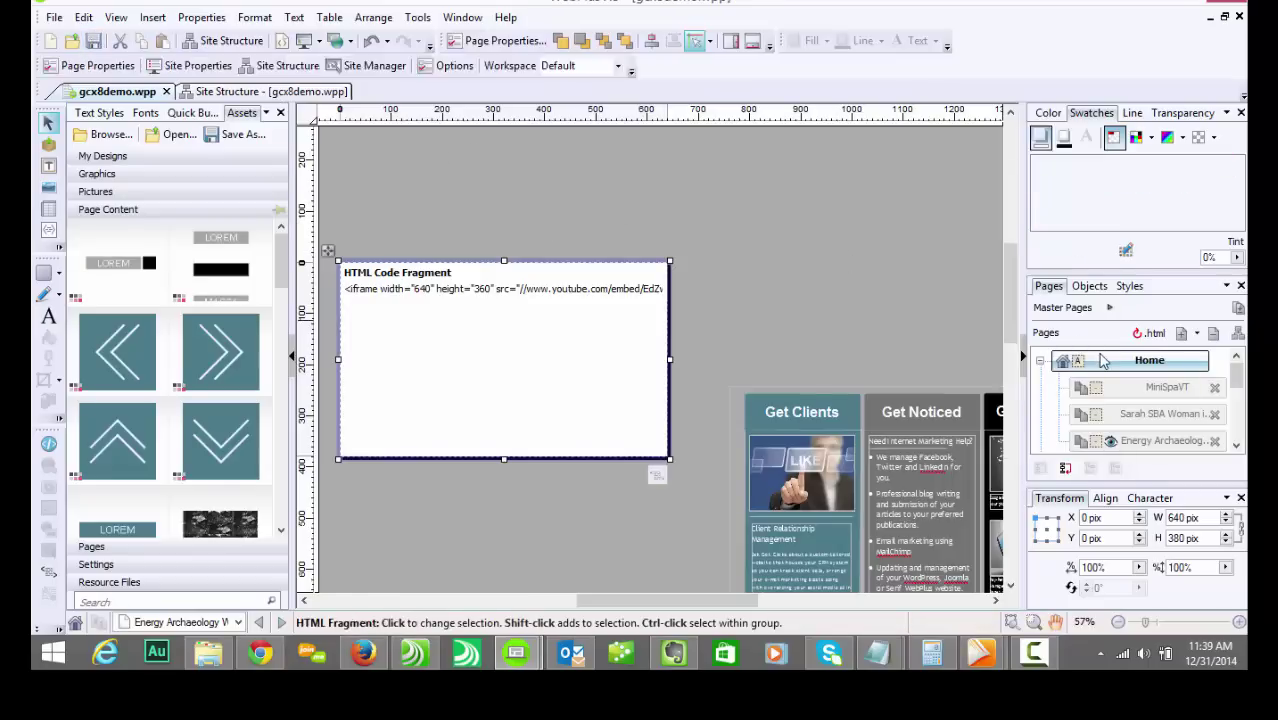
{"action": "scroll", "coordinate": [1010, 272], "scroll_direction": "down", "scroll_amount": 5}
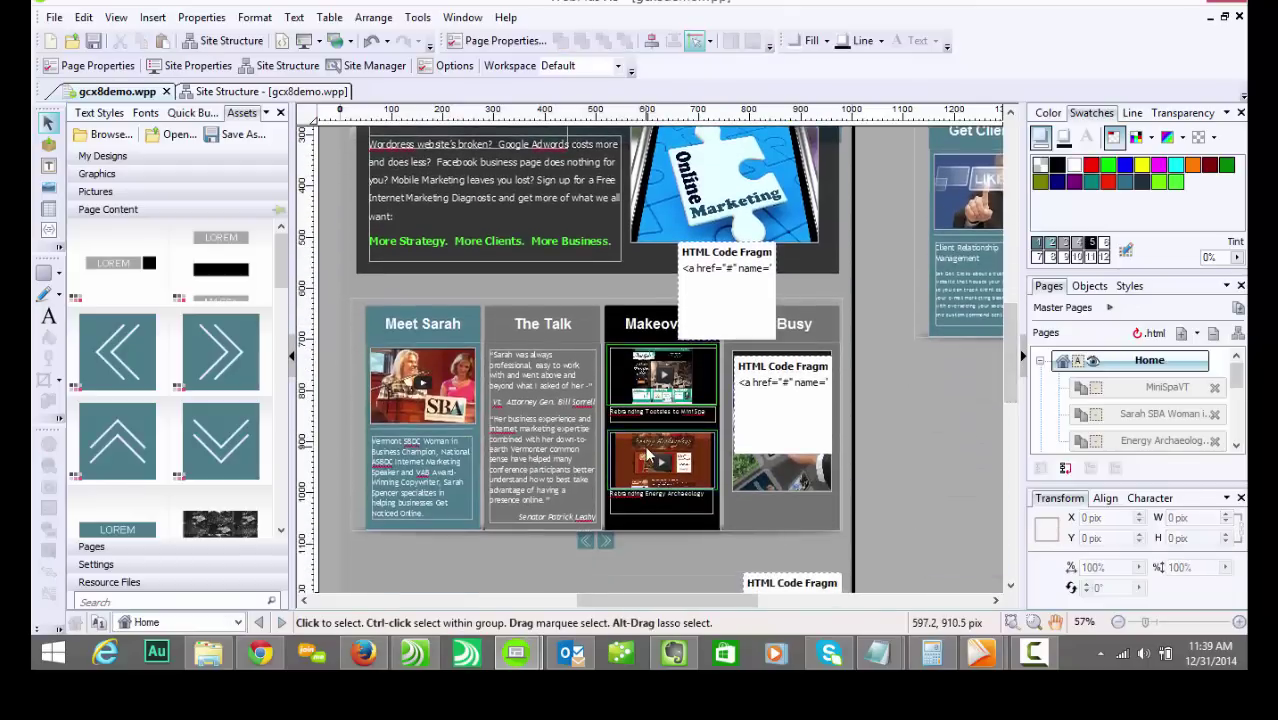
- Move the hotspot off the Makeover thumbnails to the right of the page
{"action": "left_click", "coordinate": [648, 455]}
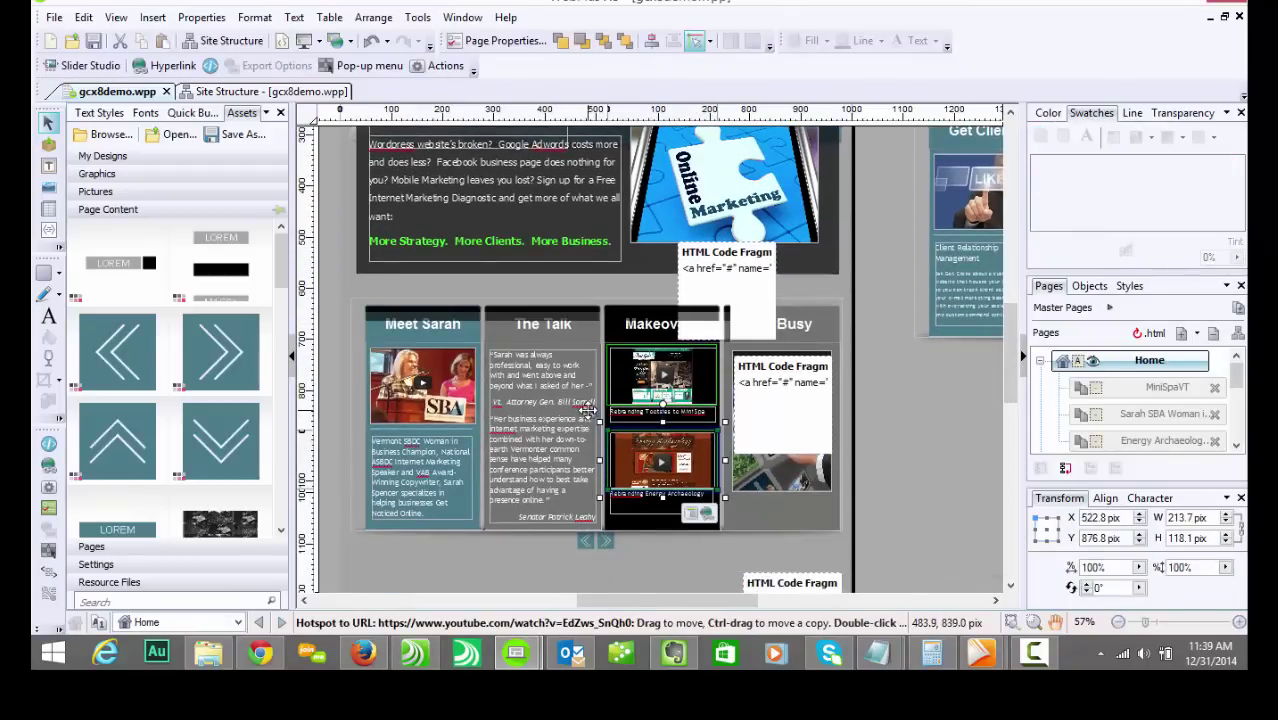
{"action": "left_click_drag", "start_coordinate": [588, 410], "coordinate": [895, 376]}
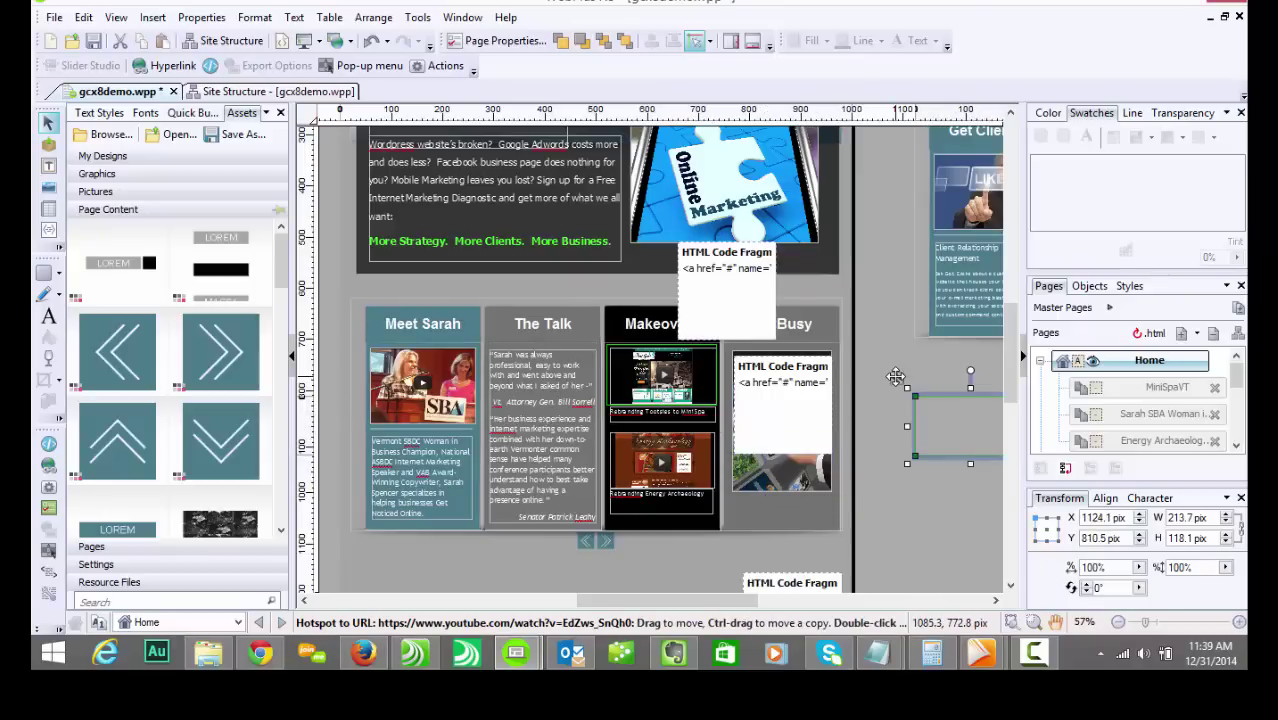
{"action": "left_click", "coordinate": [895, 376]}
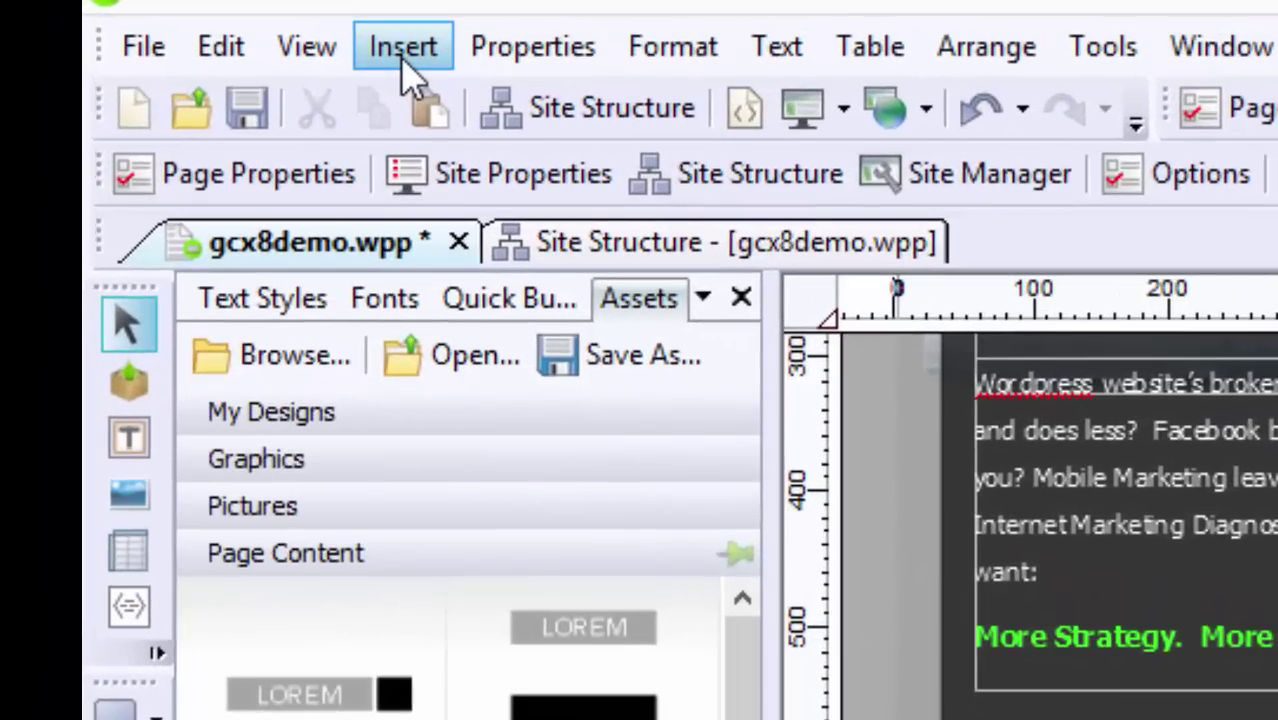
- Draw a hotspot over the Makeover thumbnail linking to the Energy Archaeology Website Makeover page
{"action": "left_click", "coordinate": [404, 50]}
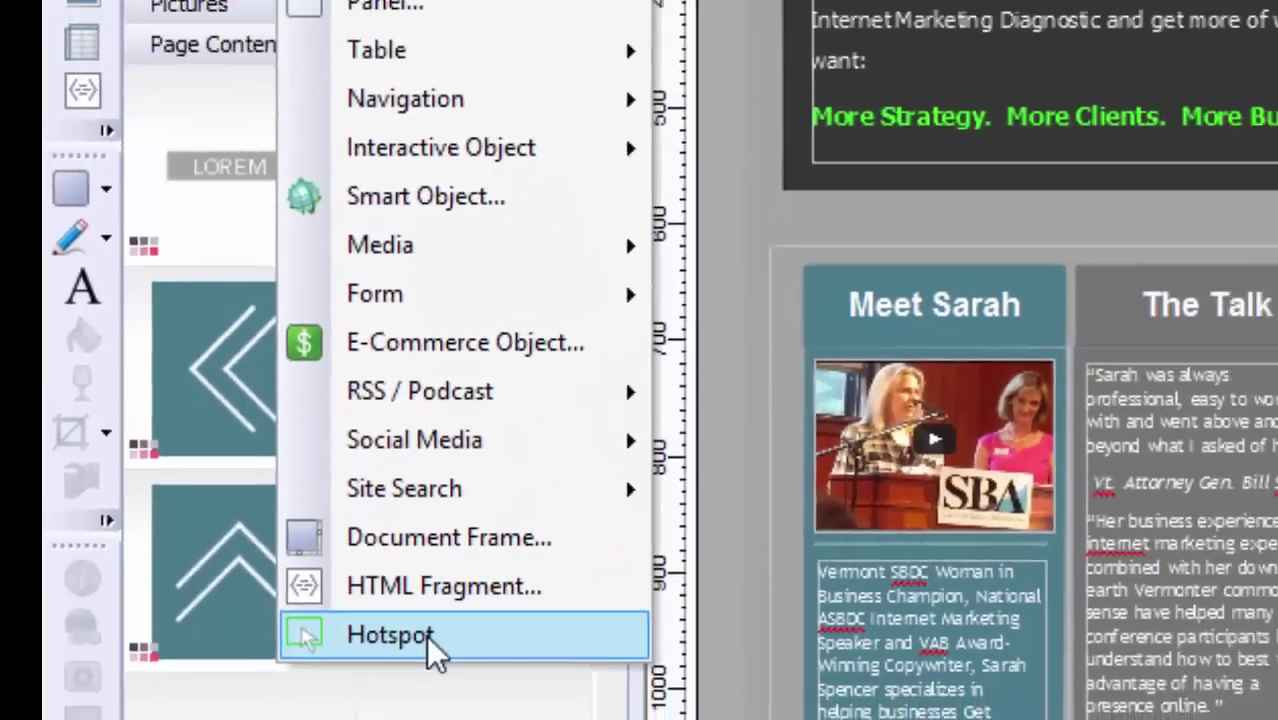
{"action": "left_click", "coordinate": [502, 648]}
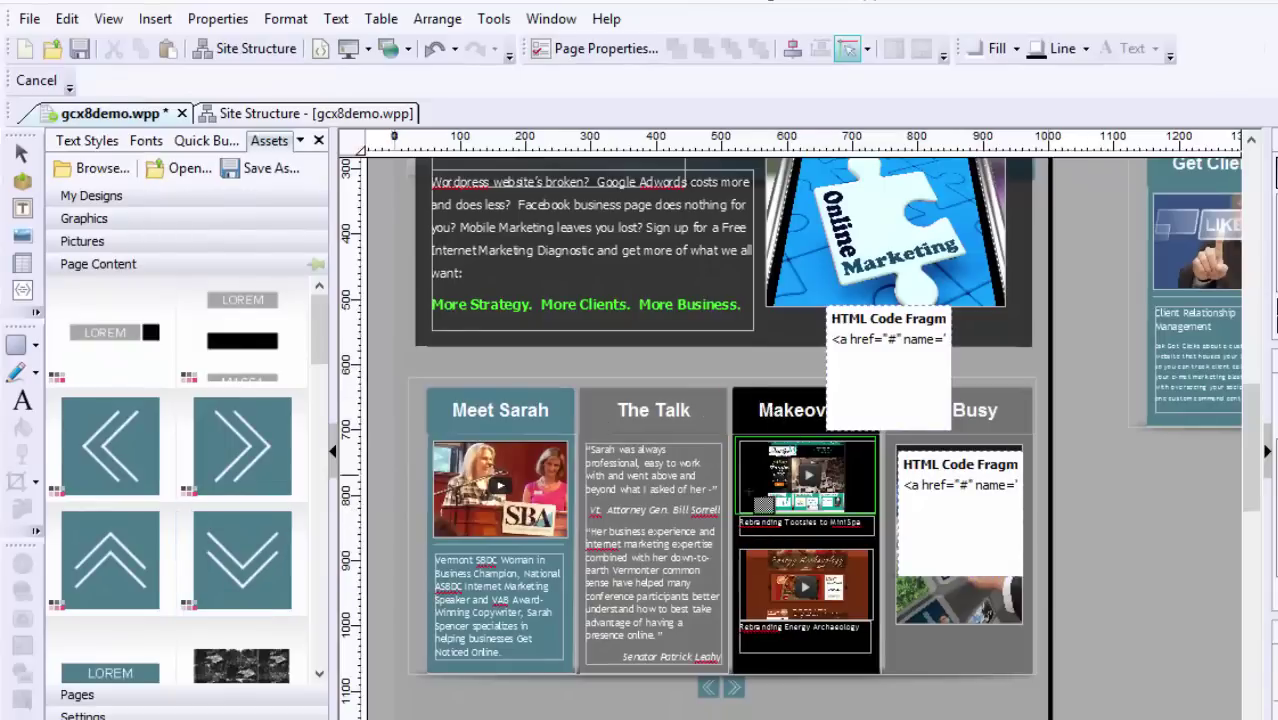
{"action": "left_click", "coordinate": [722, 540]}
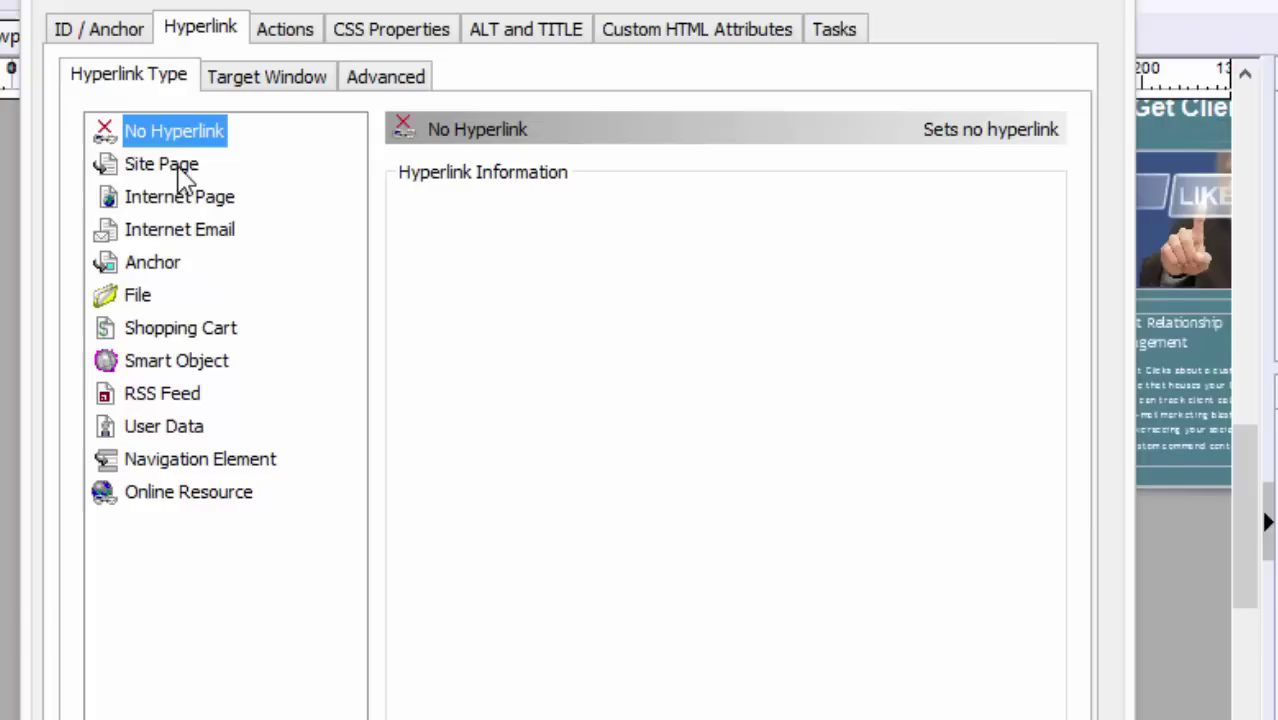
{"action": "left_click", "coordinate": [508, 205]}
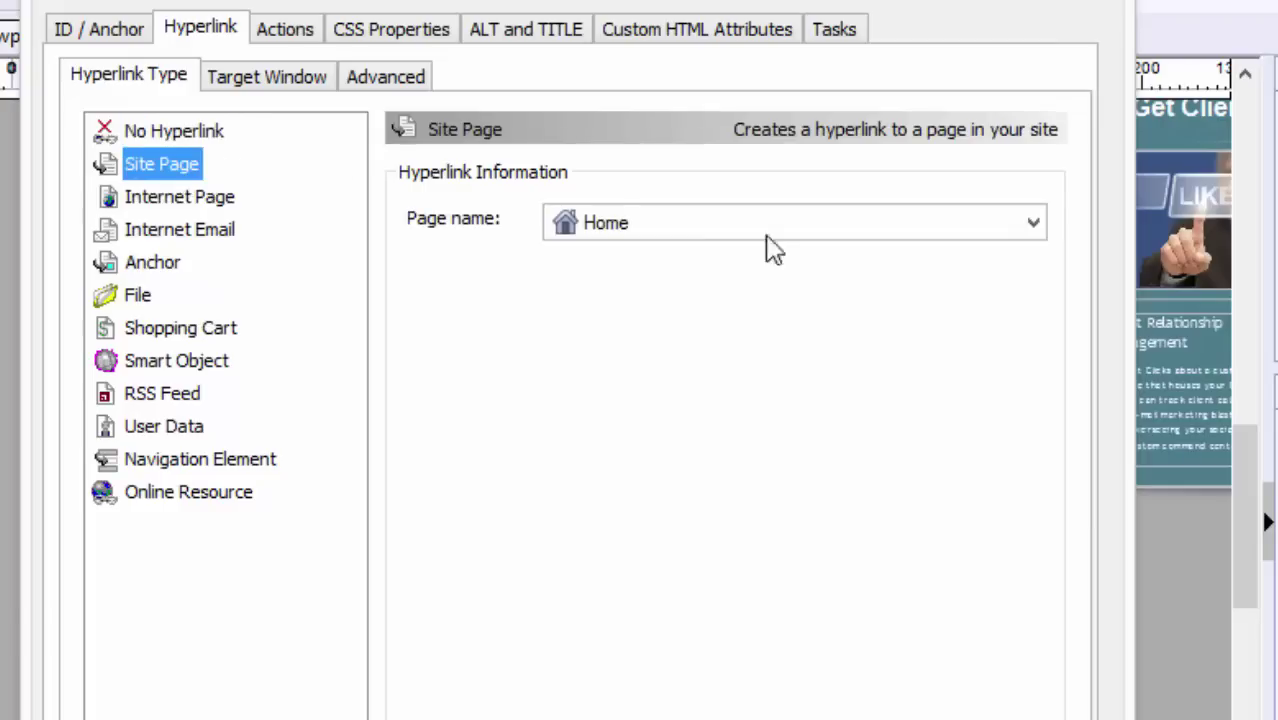
{"action": "left_click", "coordinate": [1034, 225]}
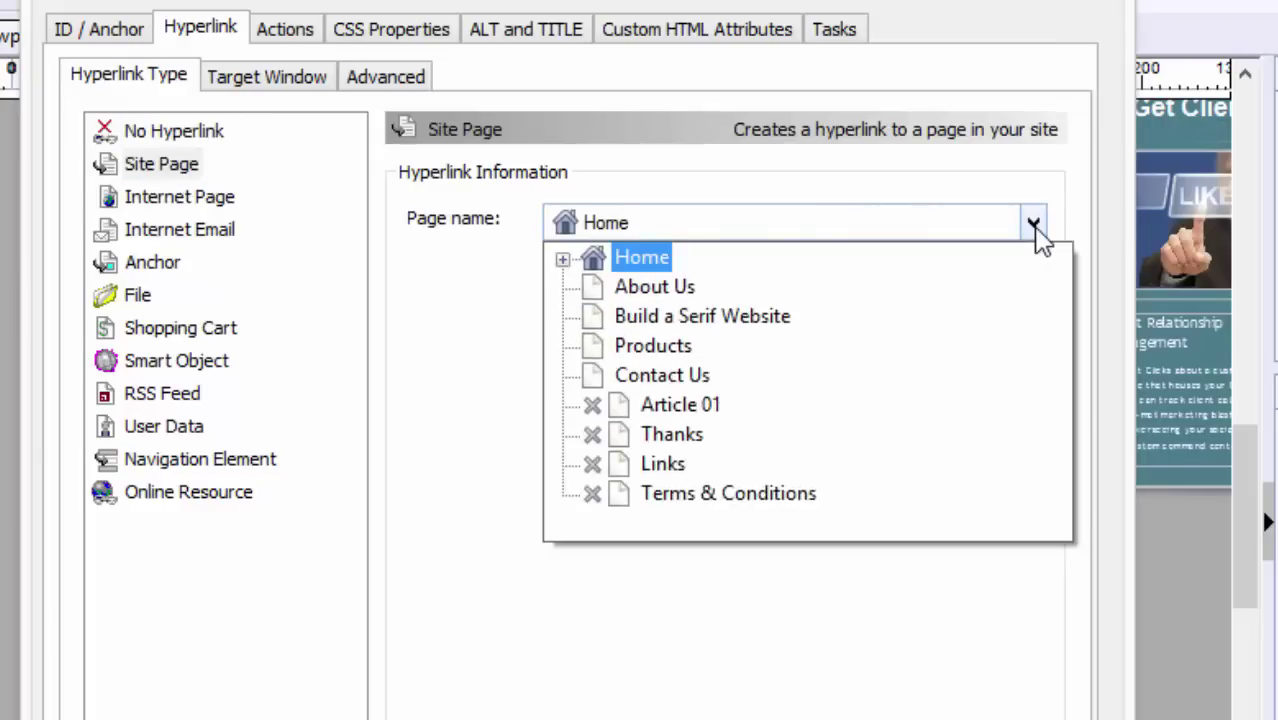
{"action": "left_click", "coordinate": [563, 260]}
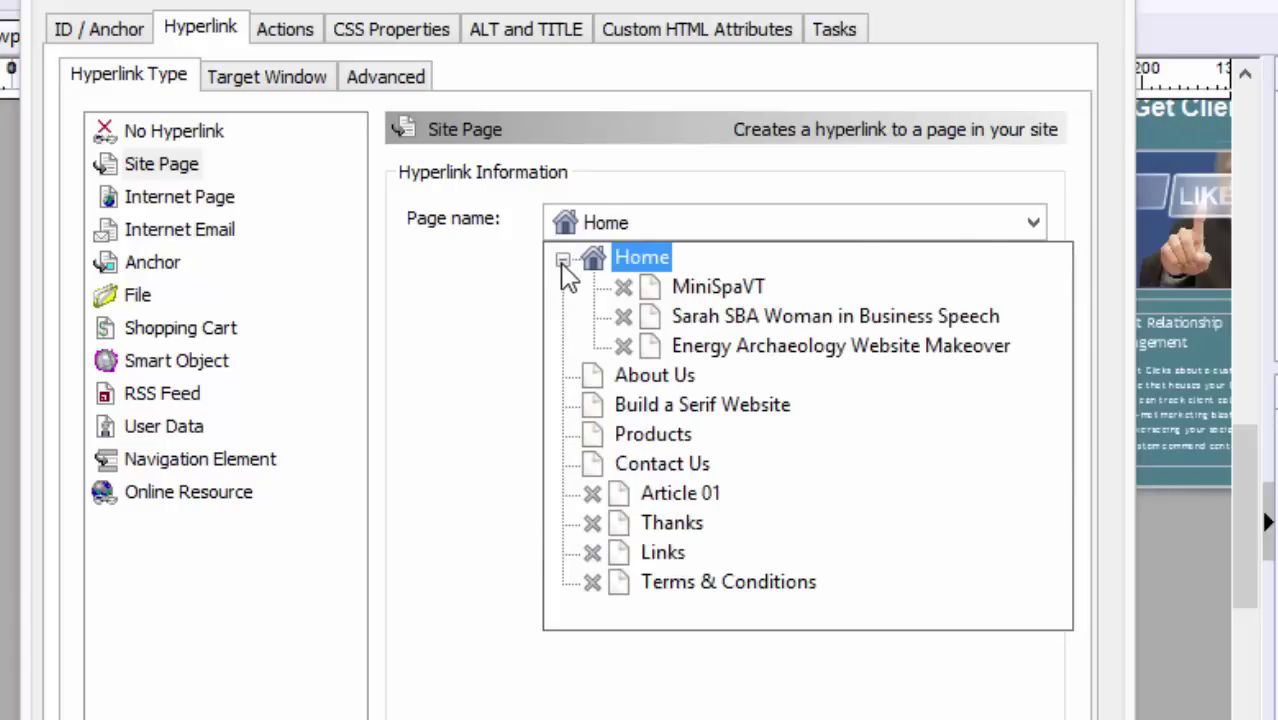
{"action": "left_click", "coordinate": [688, 348]}
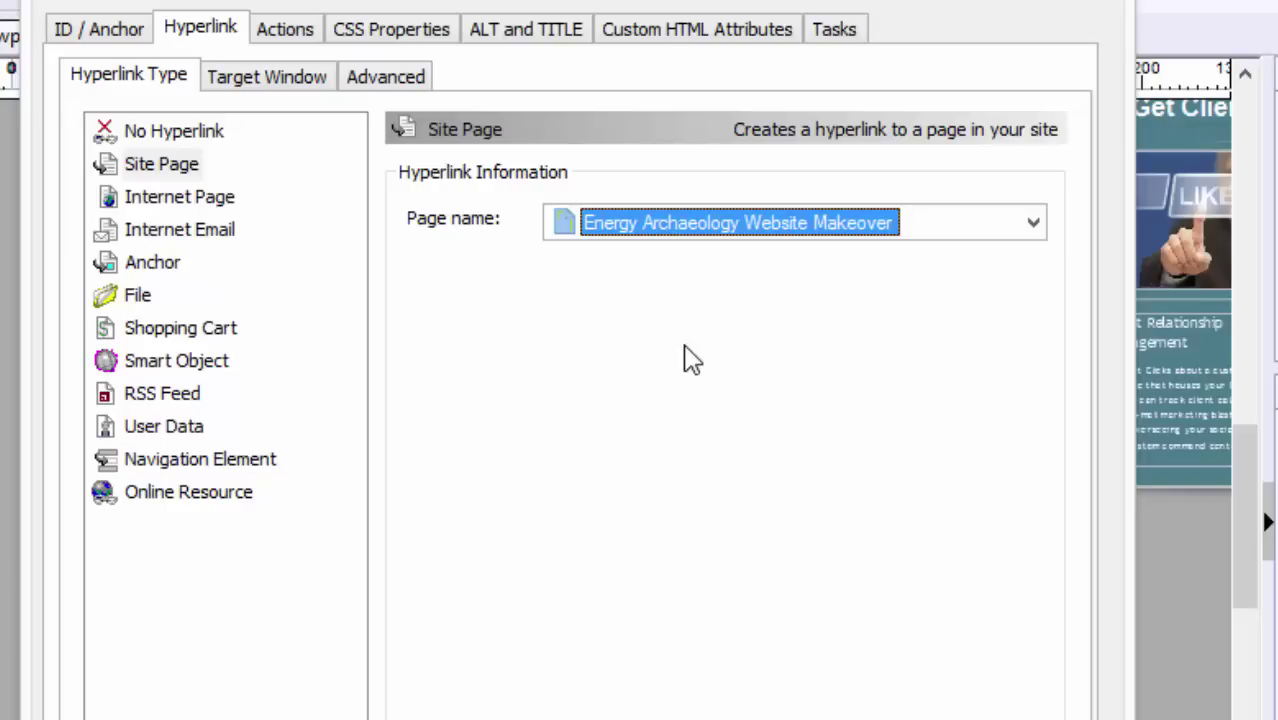
- Set the hotspot link to open in a lightbox with height 380
{"action": "left_click", "coordinate": [285, 88]}
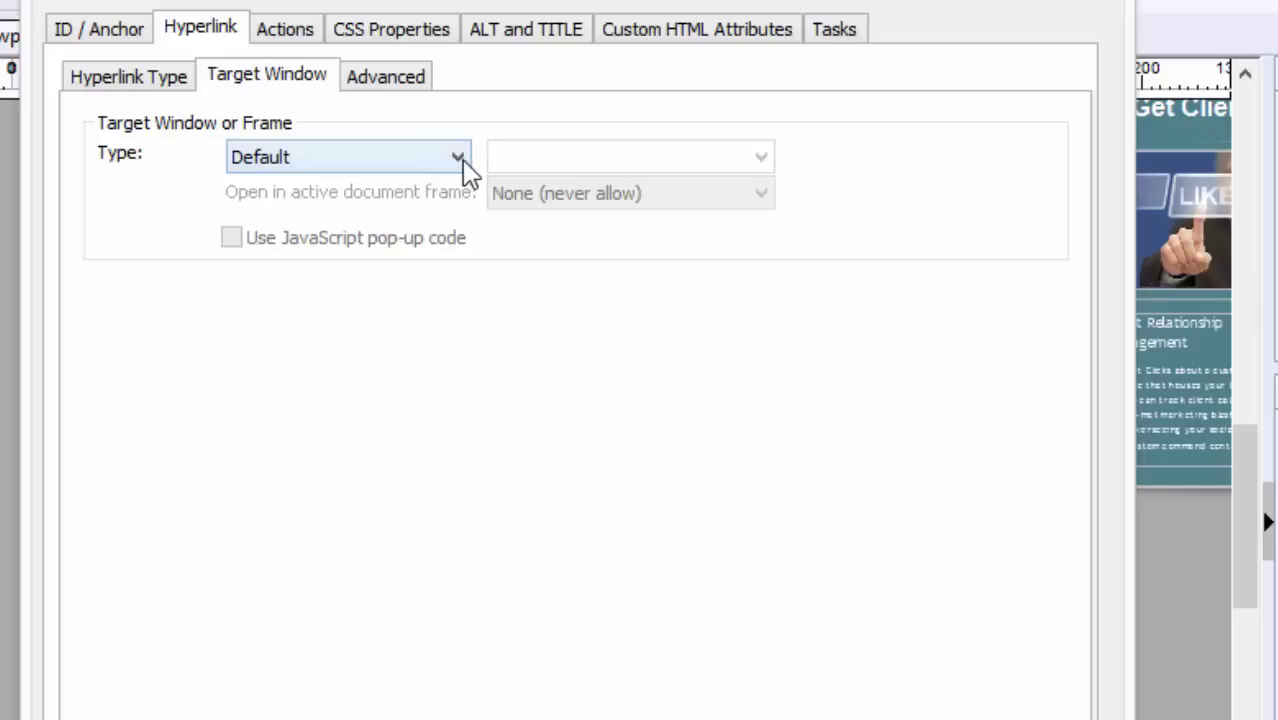
{"action": "left_click", "coordinate": [465, 168]}
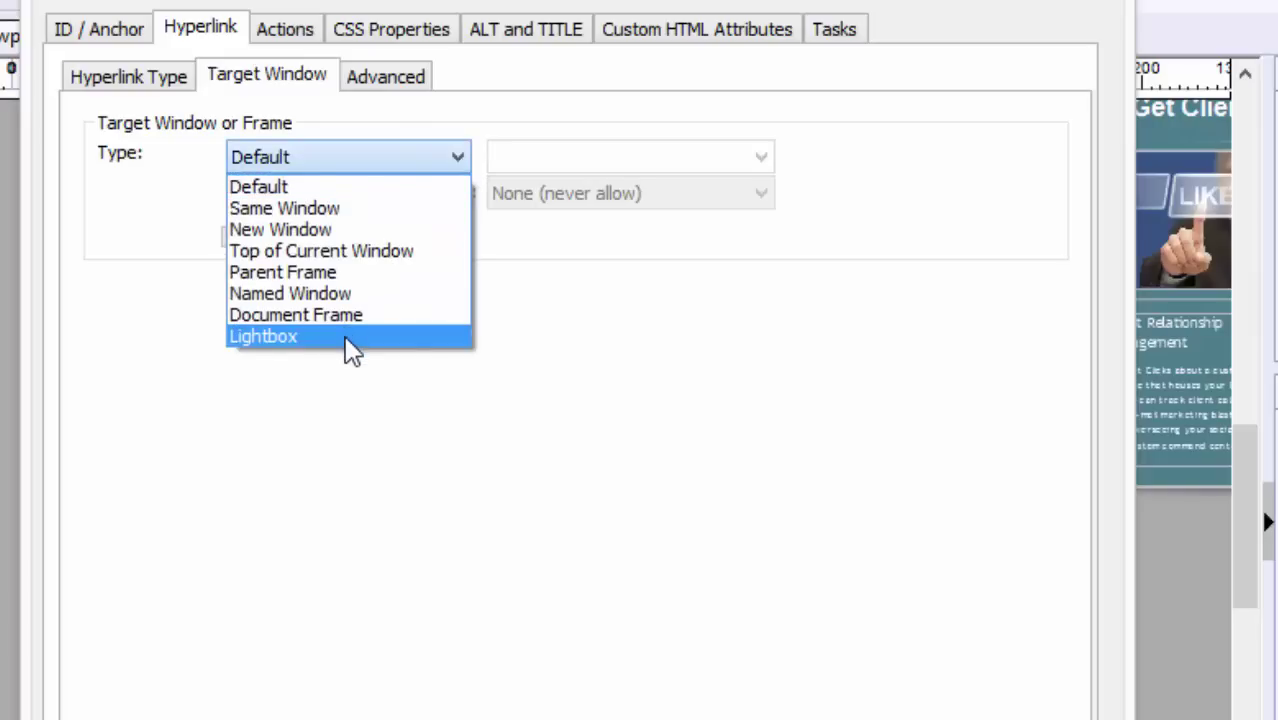
{"action": "left_click", "coordinate": [352, 340]}
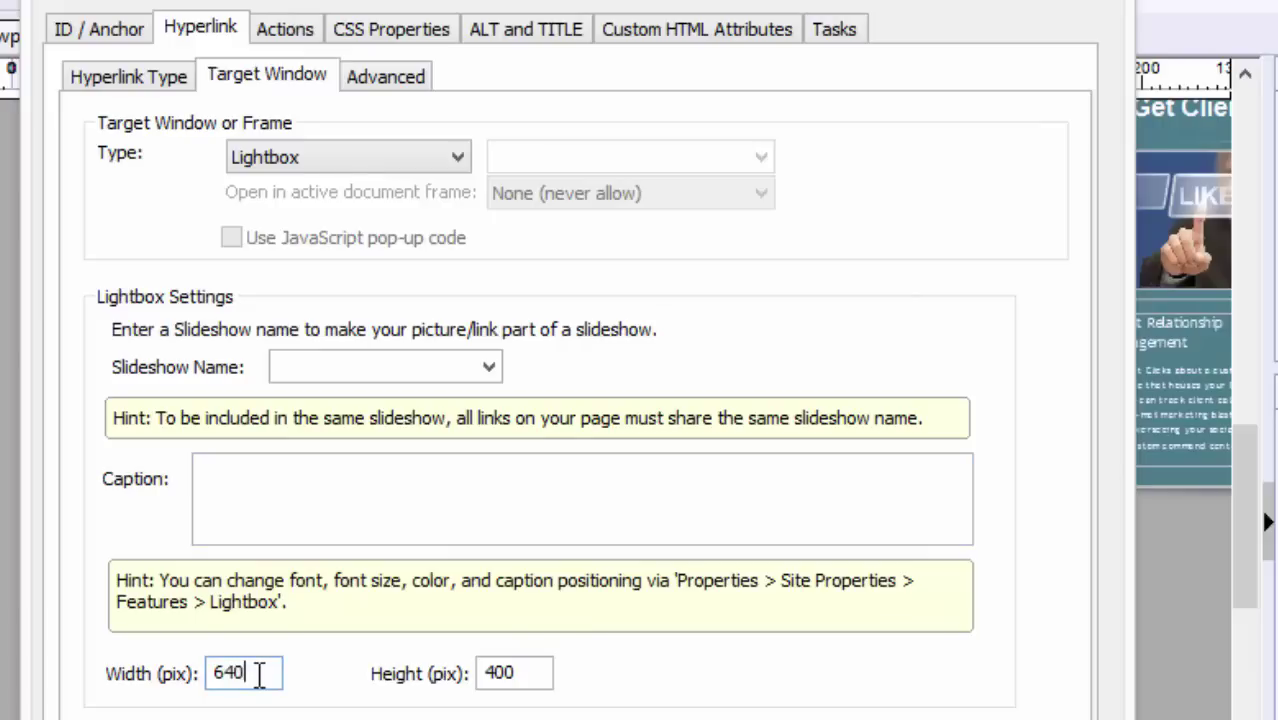
{"action": "key", "text": "Tab"}
{"action": "type", "text": "380"}
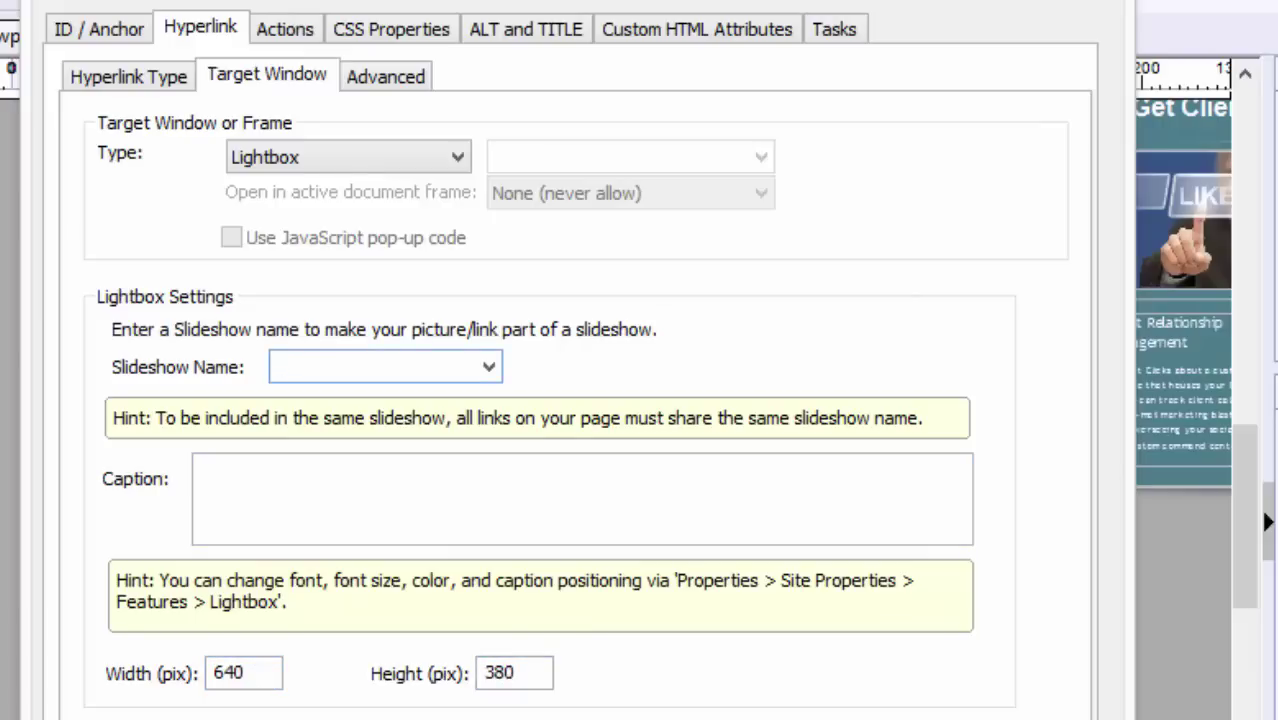
{"action": "key", "text": "Return"}
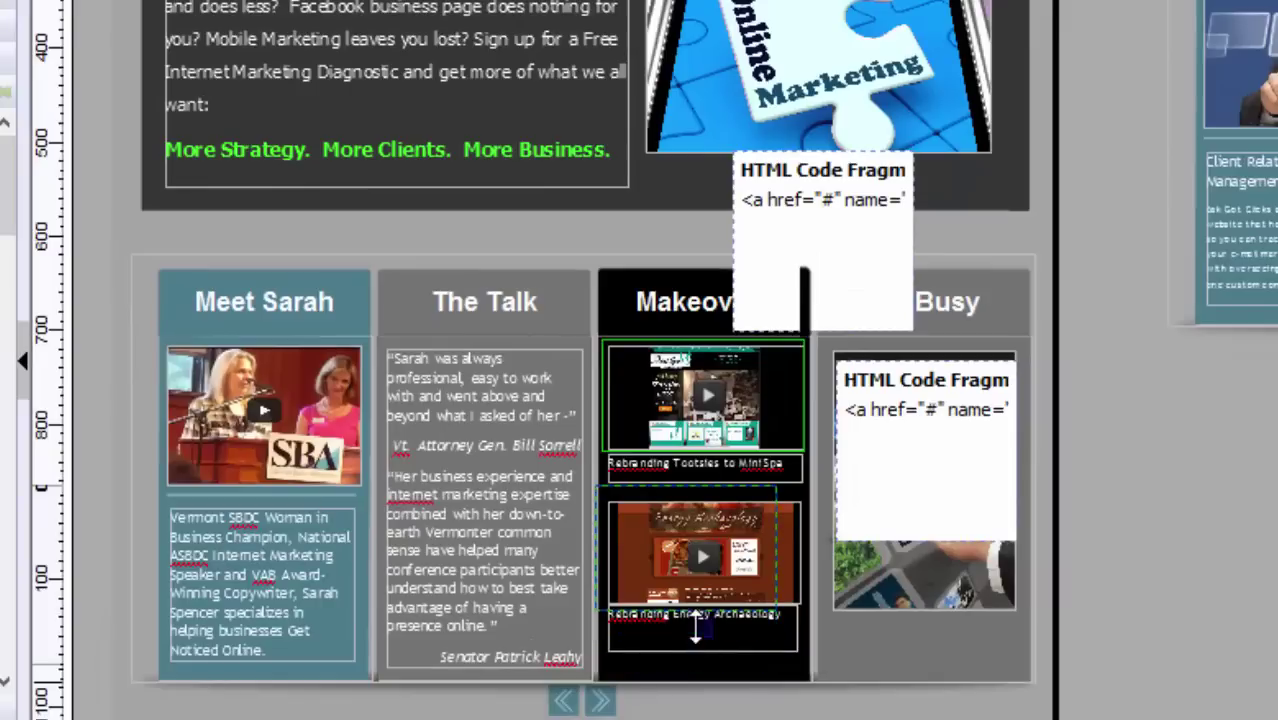
- Nudge the lower Makeovers video thumbnail slightly right into alignment within its slider panel
{"action": "left_click", "coordinate": [690, 570]}
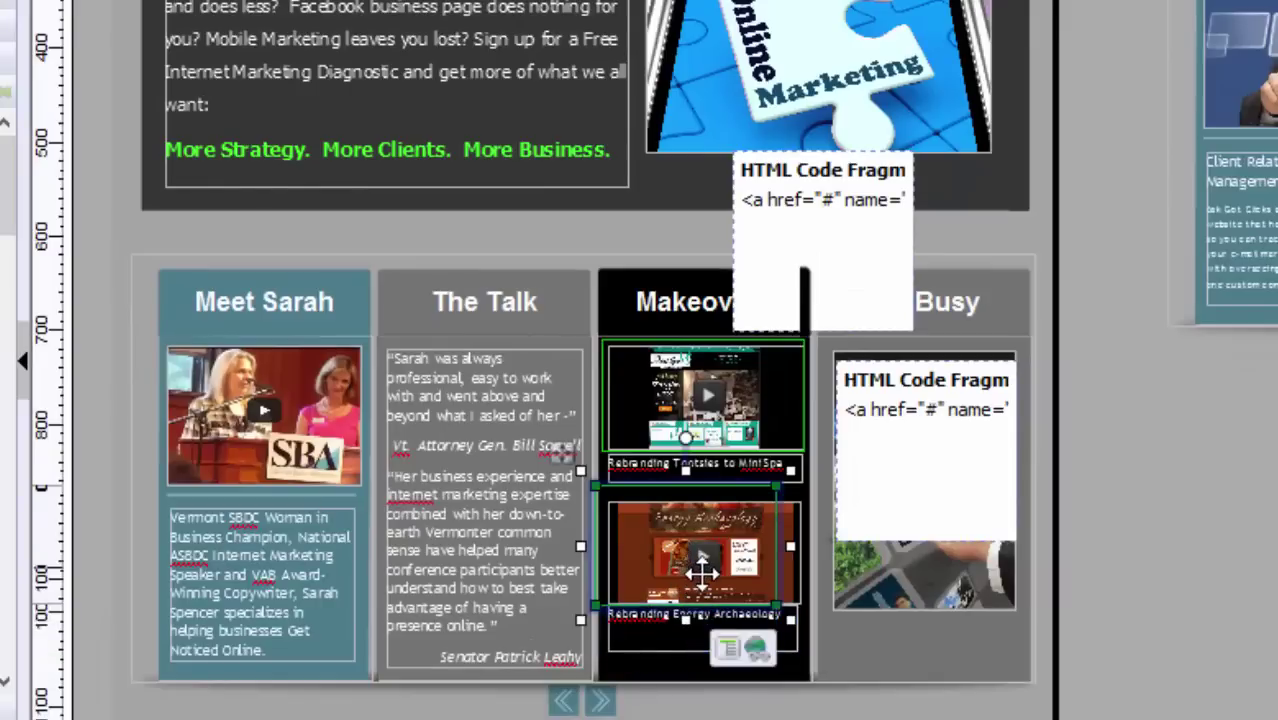
{"action": "left_click_drag", "start_coordinate": [695, 571], "coordinate": [706, 572]}
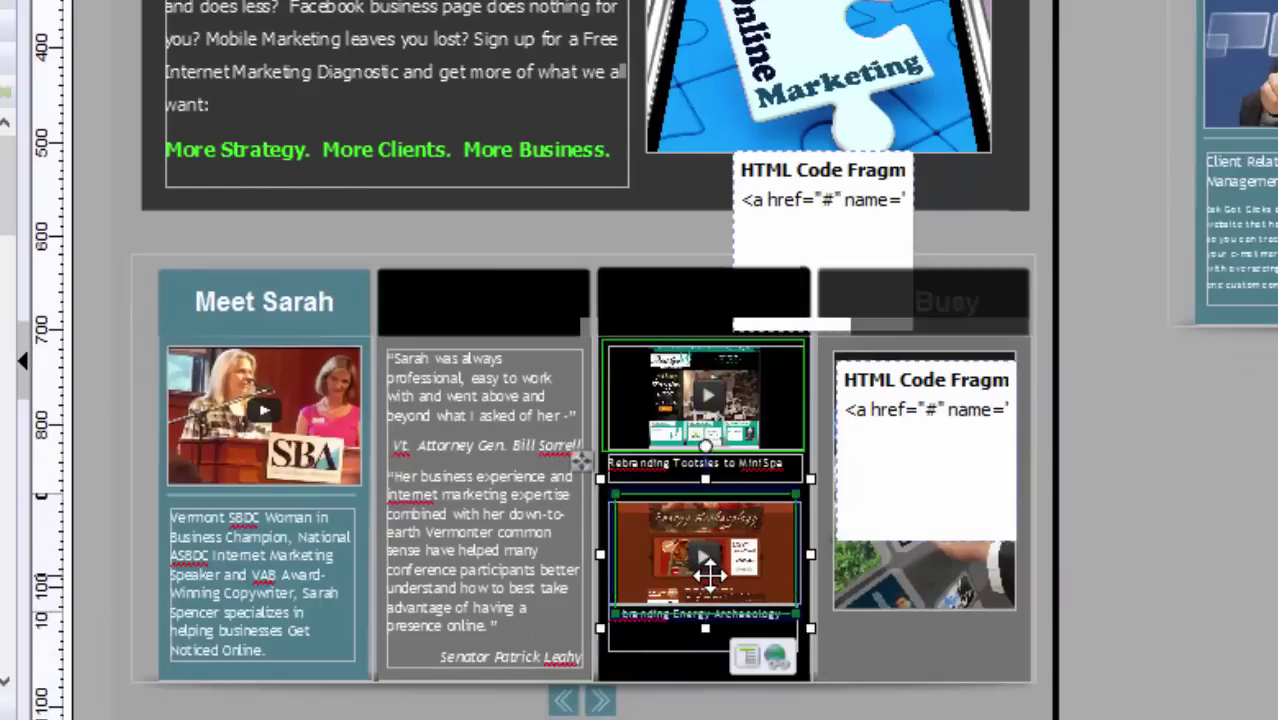
{"action": "left_click", "coordinate": [1175, 470]}
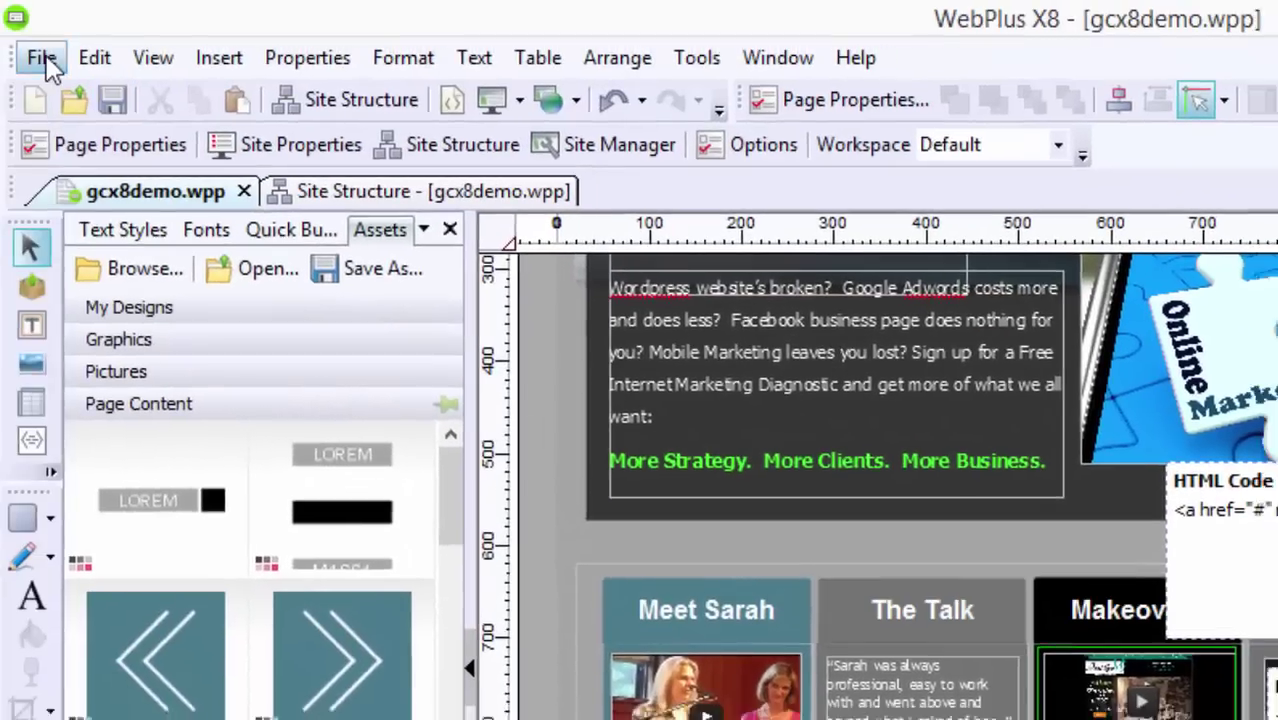
- Publish to web with the Energy Archaeology Website Makeover page included alongside Home
{"action": "left_click", "coordinate": [43, 60]}
{"action": "mouse_move", "coordinate": [146, 381]}
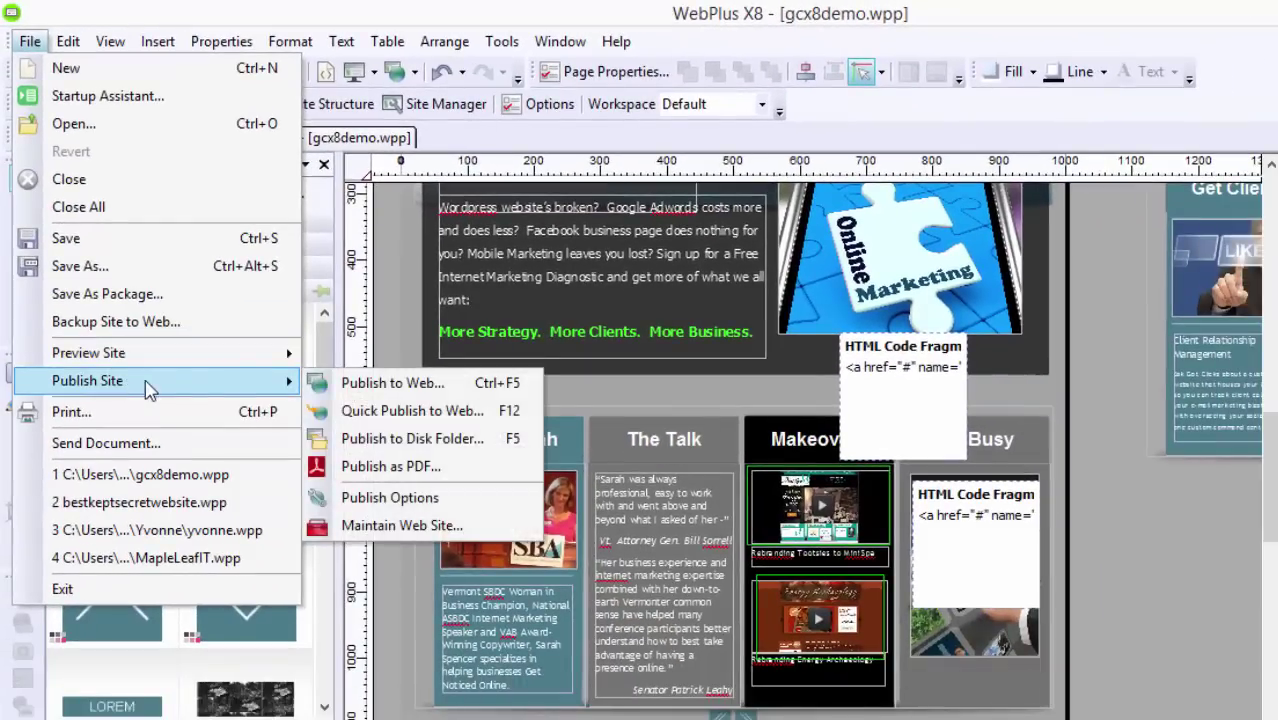
{"action": "left_click", "coordinate": [340, 385]}
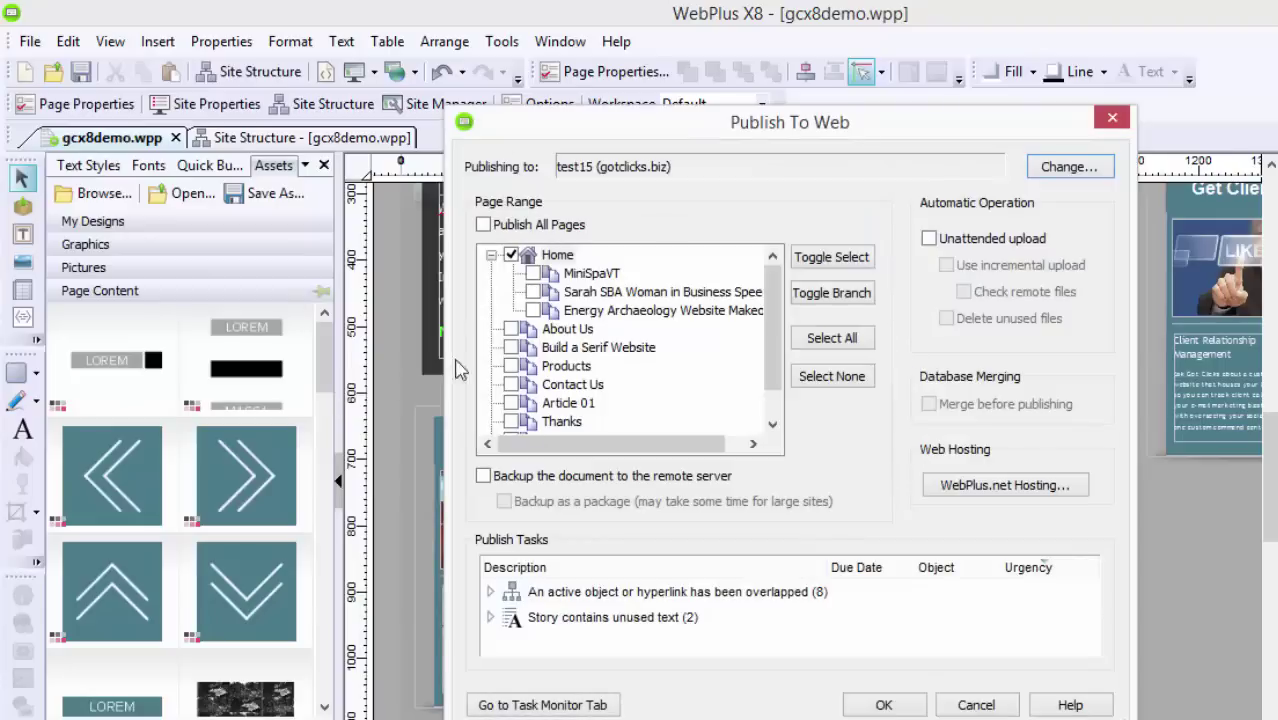
{"action": "left_click", "coordinate": [532, 312]}
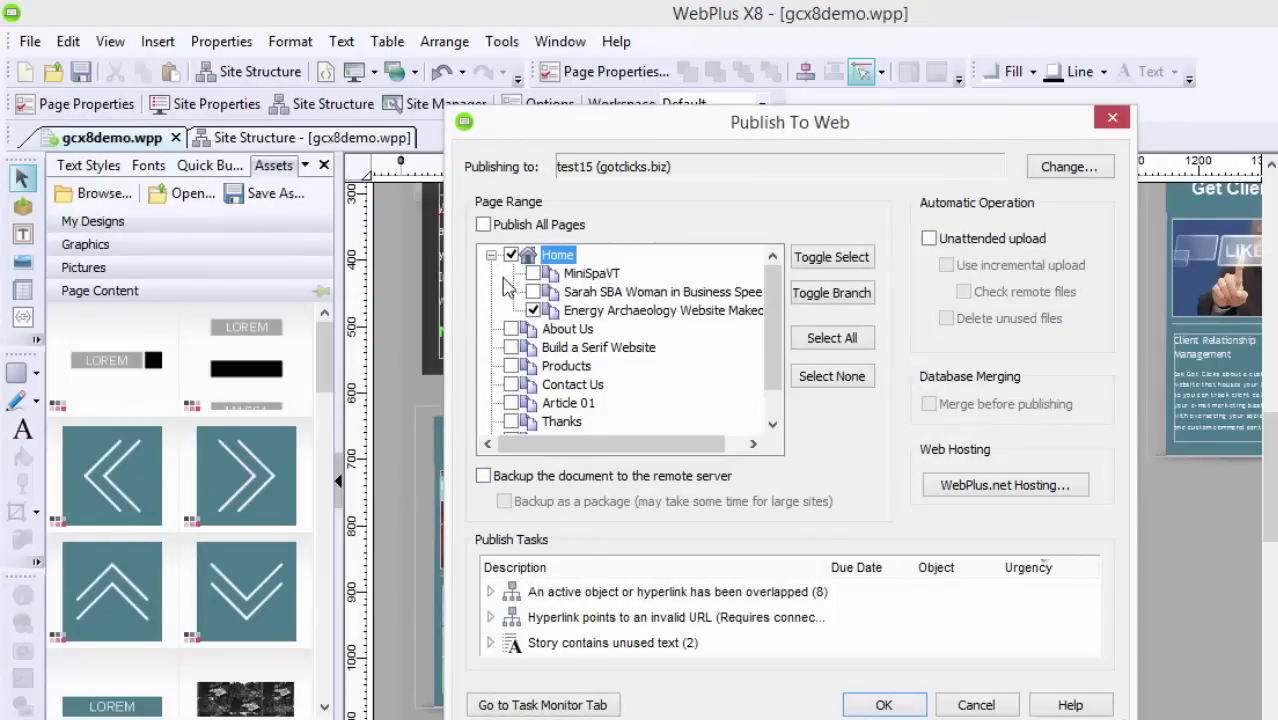
{"action": "left_click", "coordinate": [880, 705]}
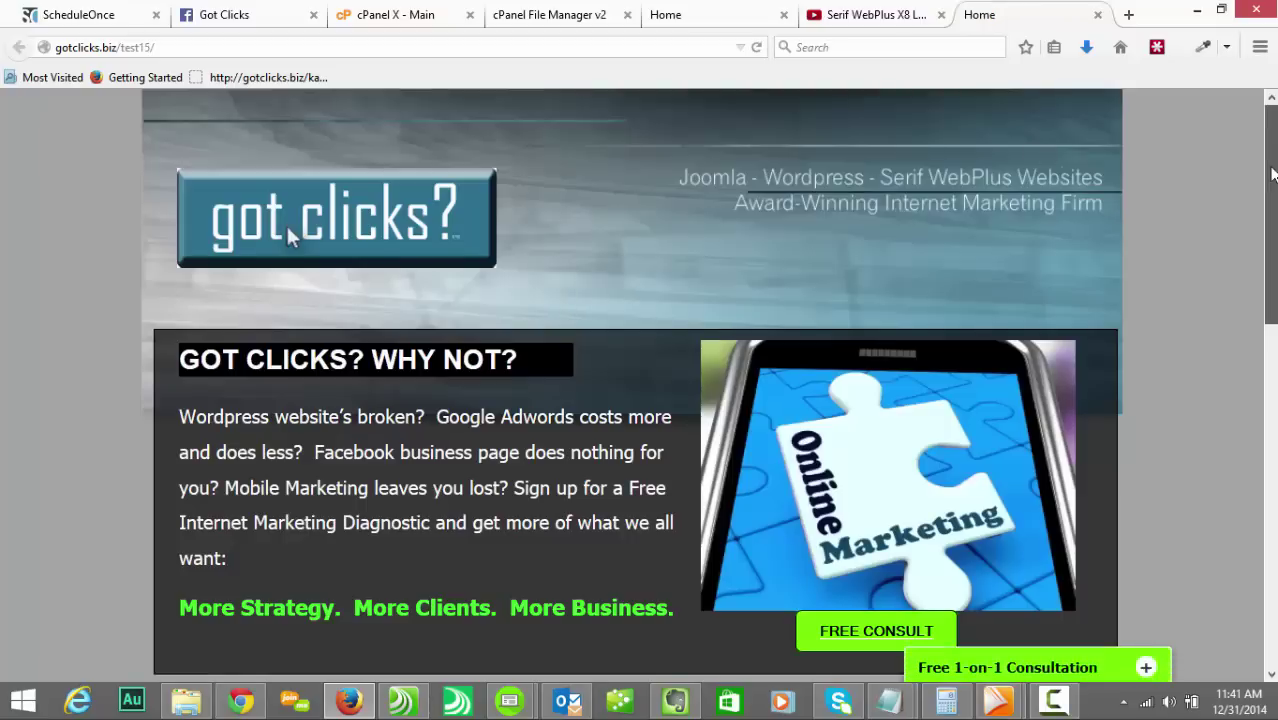
- On the live home page, advance the slider twice to the Makeovers panel
{"action": "left_click_drag", "start_coordinate": [1266, 170], "coordinate": [1270, 450]}
{"action": "left_click", "coordinate": [651, 558]}
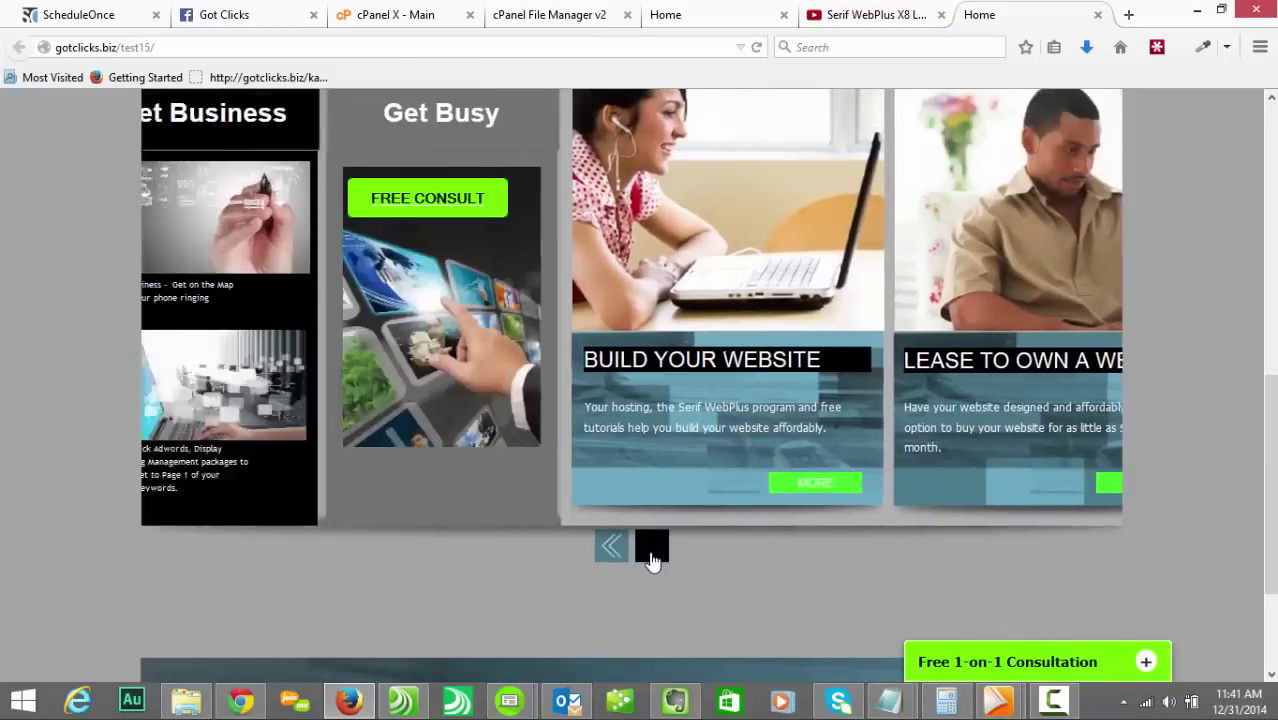
{"action": "left_click", "coordinate": [651, 558]}
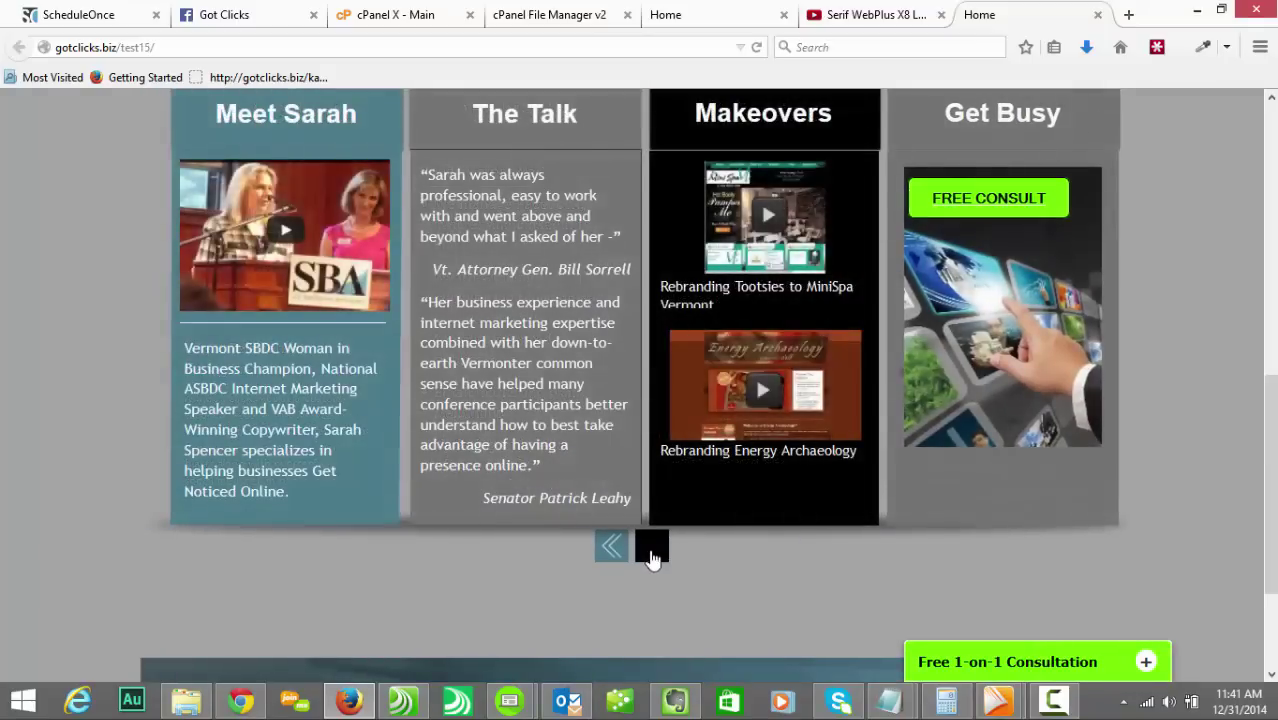
- Open the Energy Archaeology video in its lightbox, play it, then close the lightbox
{"action": "left_click", "coordinate": [760, 397]}
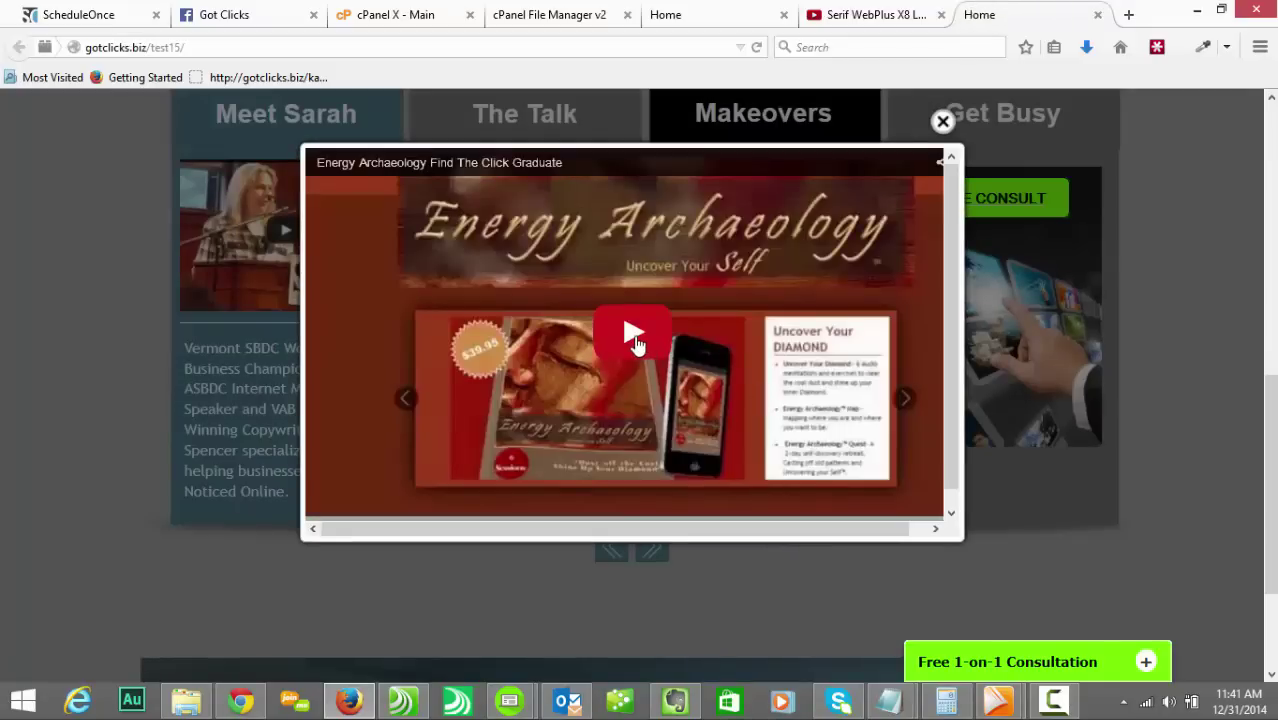
{"action": "left_click", "coordinate": [634, 337]}
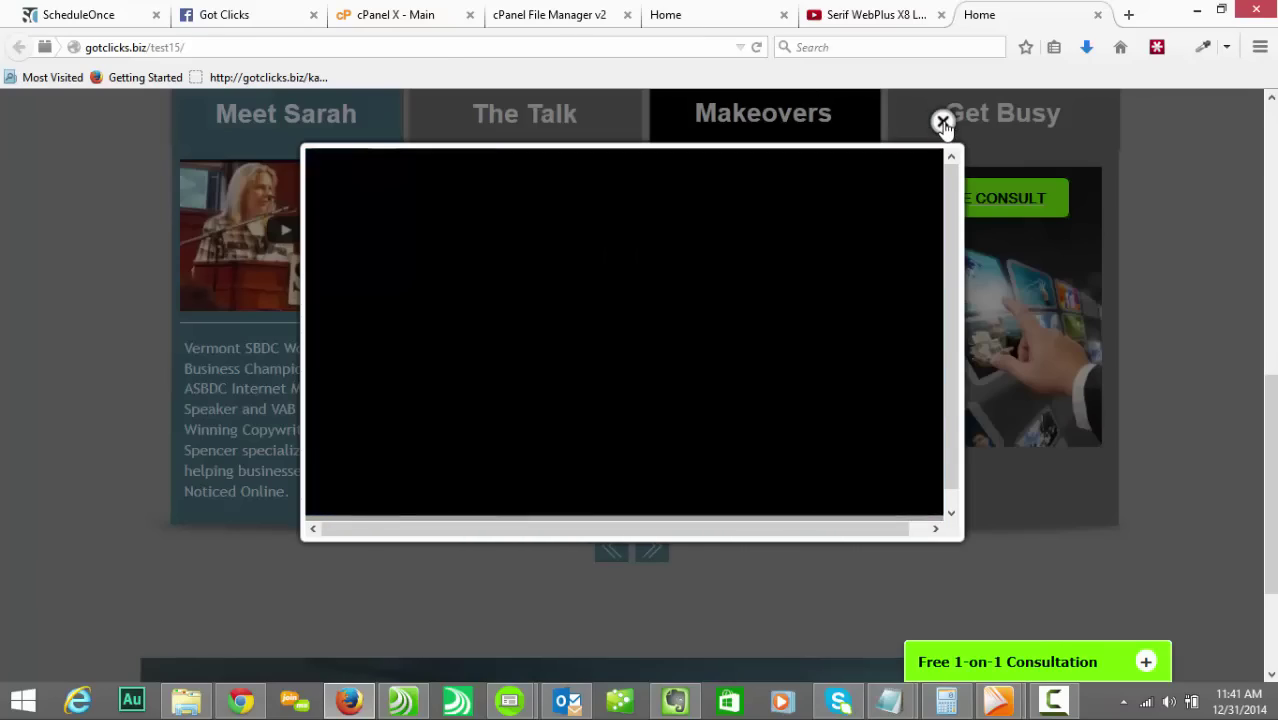
{"action": "left_click", "coordinate": [943, 121]}
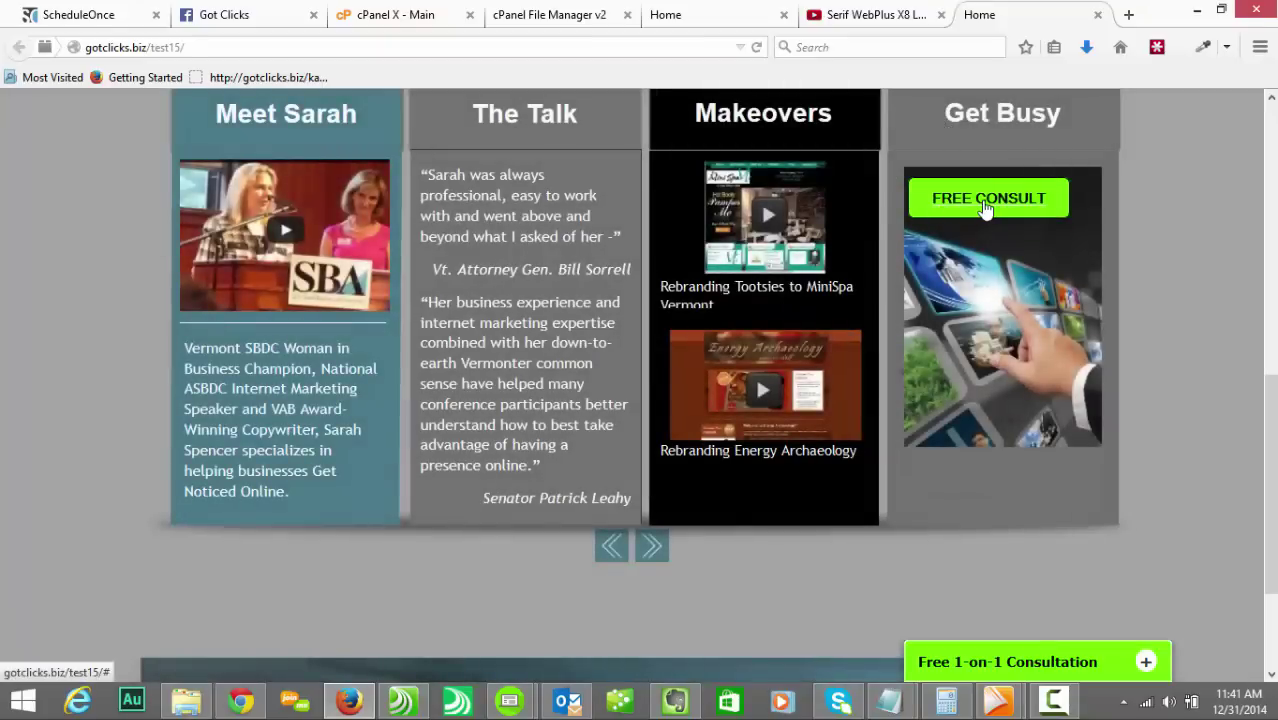
- Open the FREE CONSULT scheduler from the Get Busy panel, then close it again
{"action": "left_click", "coordinate": [978, 202]}
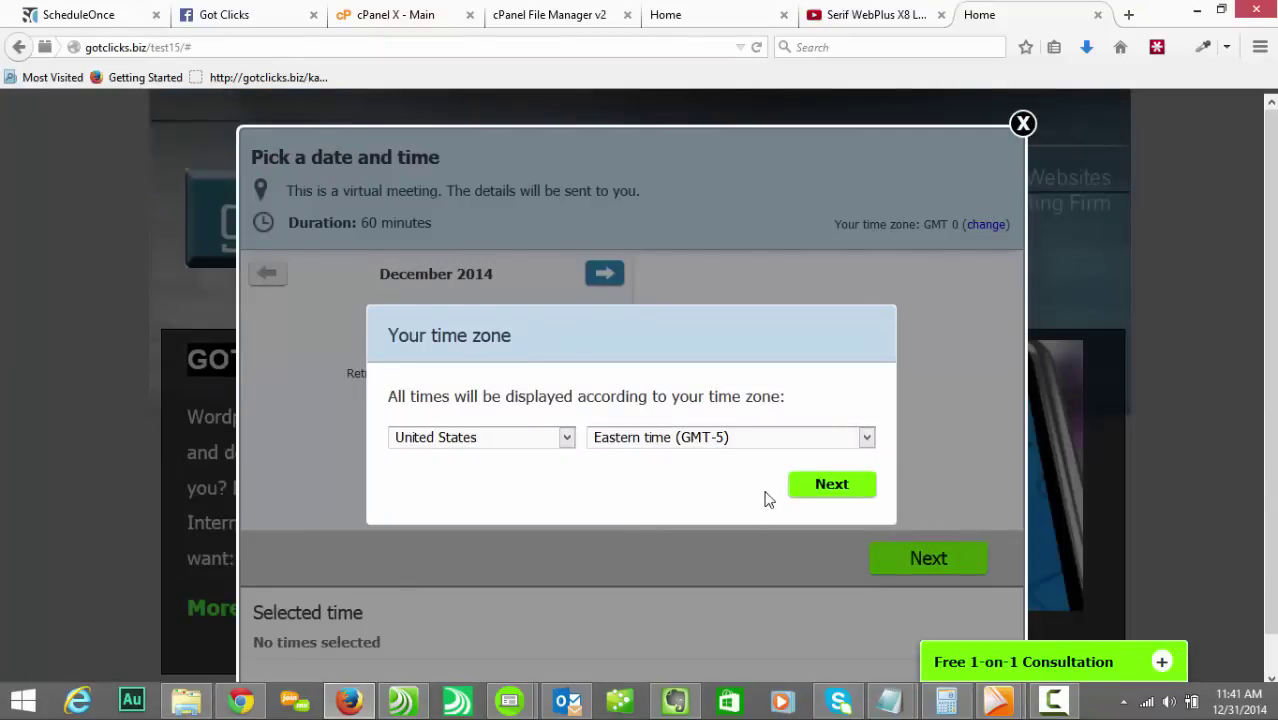
{"action": "left_click", "coordinate": [1023, 125]}
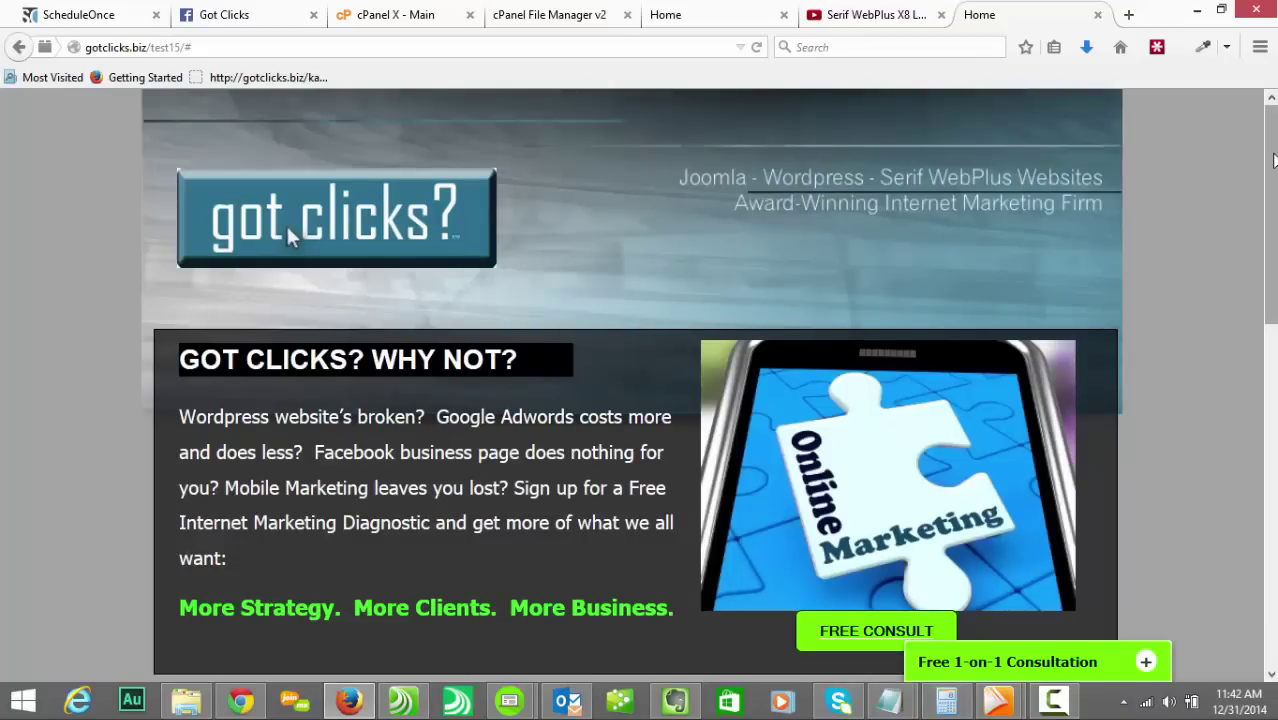
{"action": "left_click_drag", "start_coordinate": [1270, 160], "coordinate": [1273, 213]}
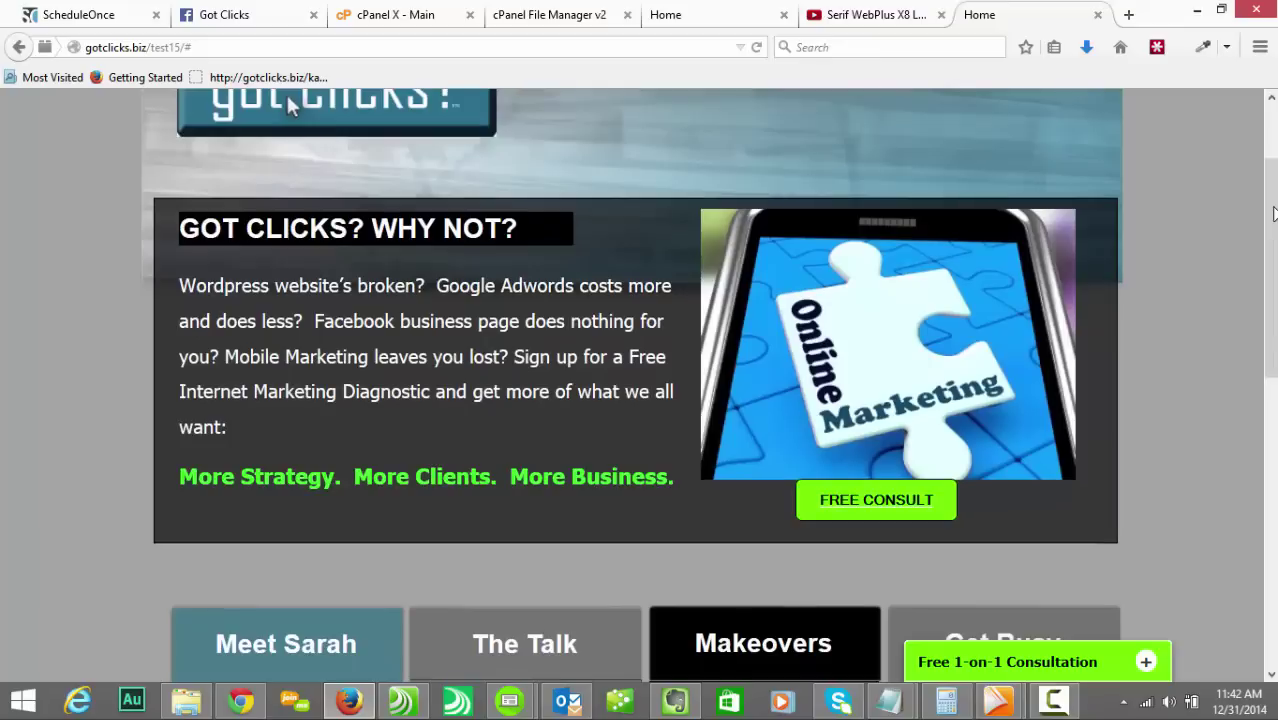